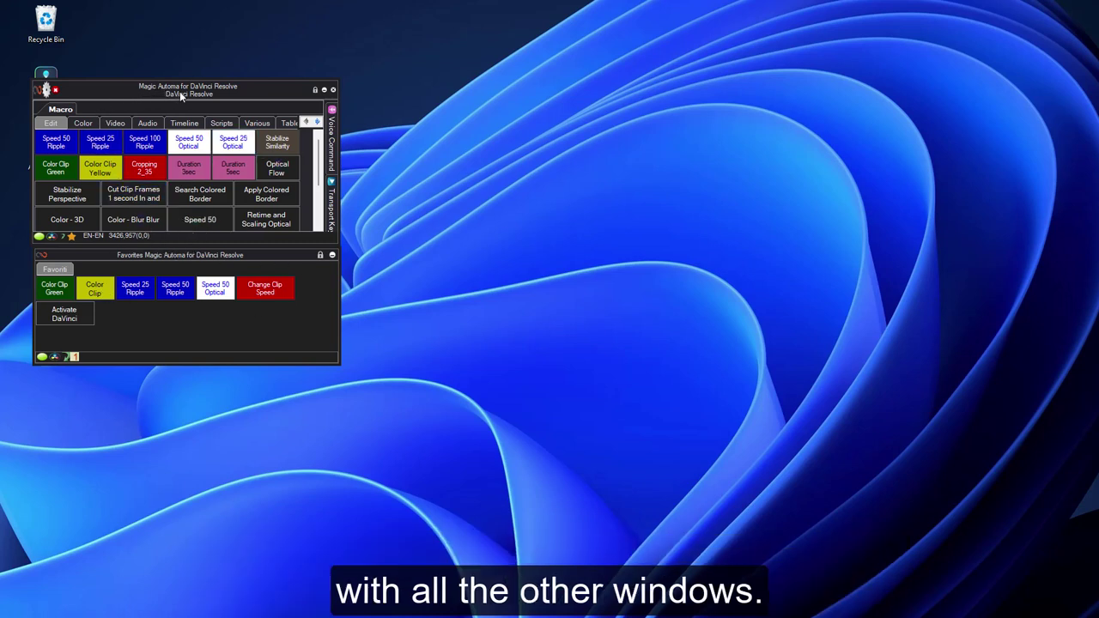
# Move the main Magic Automa window slightly up and to the left, away from the Favorites window
pyautogui.moveTo(179, 91); pyautogui.dragTo(175, 80)
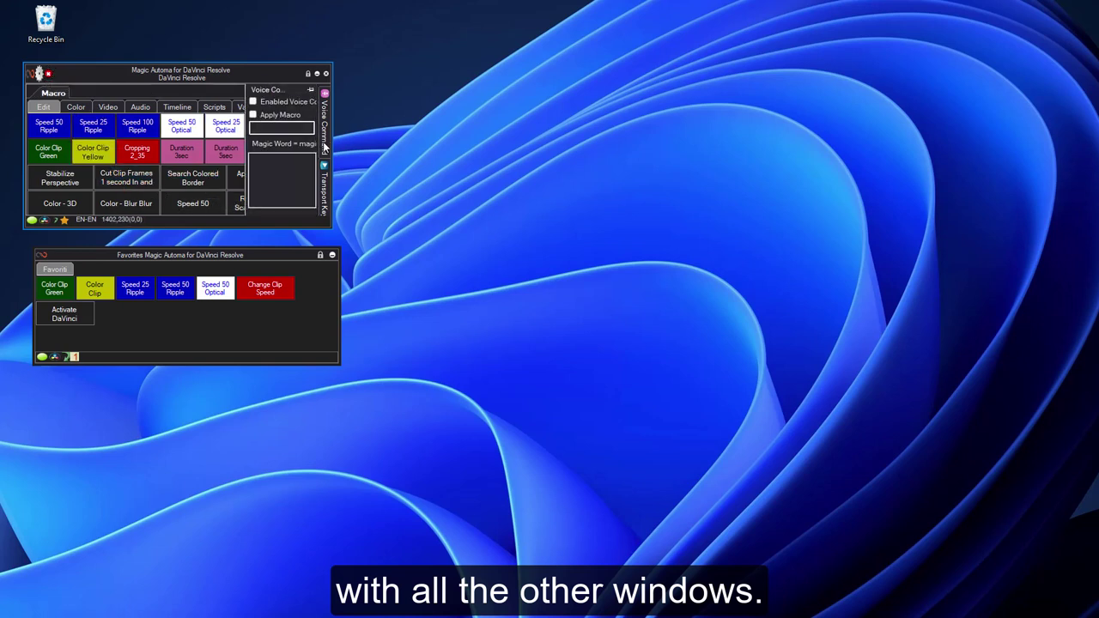
pyautogui.moveTo(323, 196)
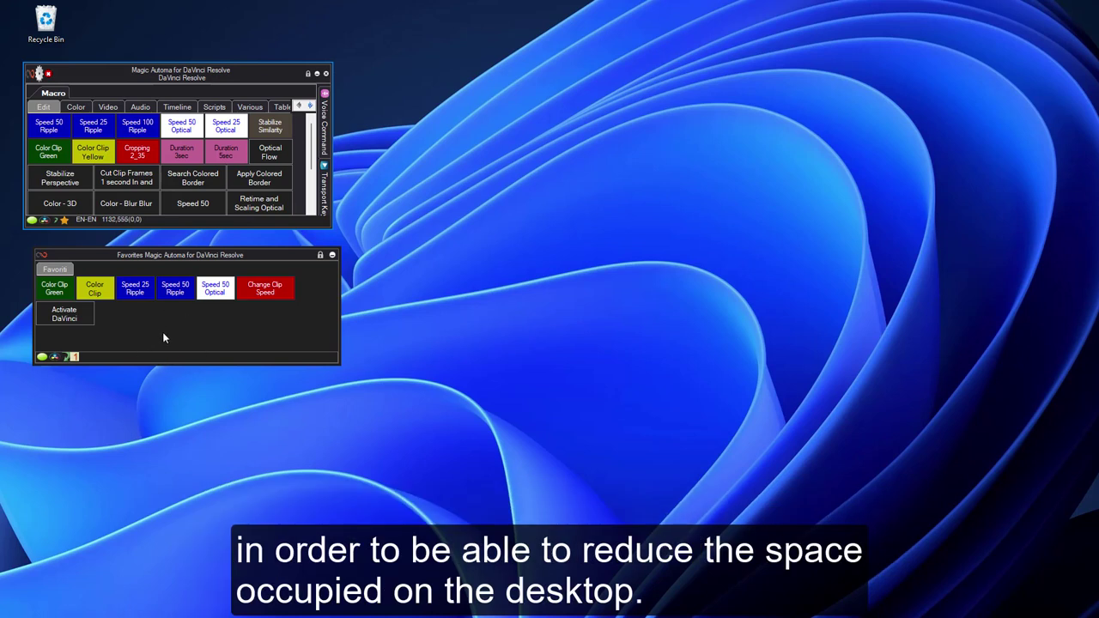
# Toggle the Favorites window from the main window, and hide and restore the main window from the Favorites window
pyautogui.click(64, 221)
pyautogui.click(63, 220)
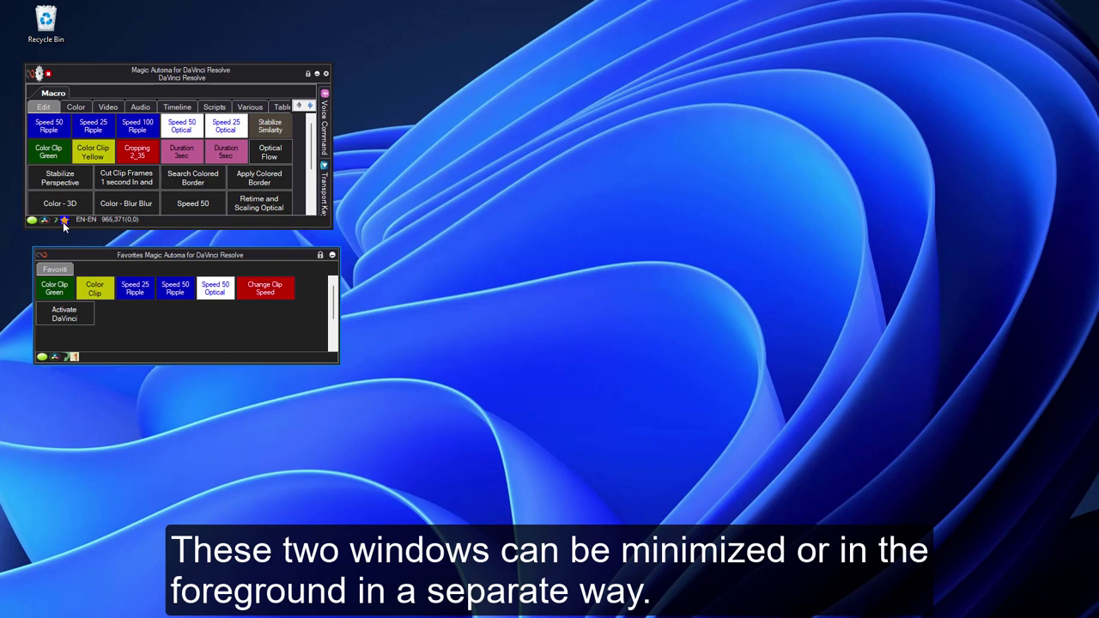
pyautogui.click(63, 221)
pyautogui.click(63, 221)
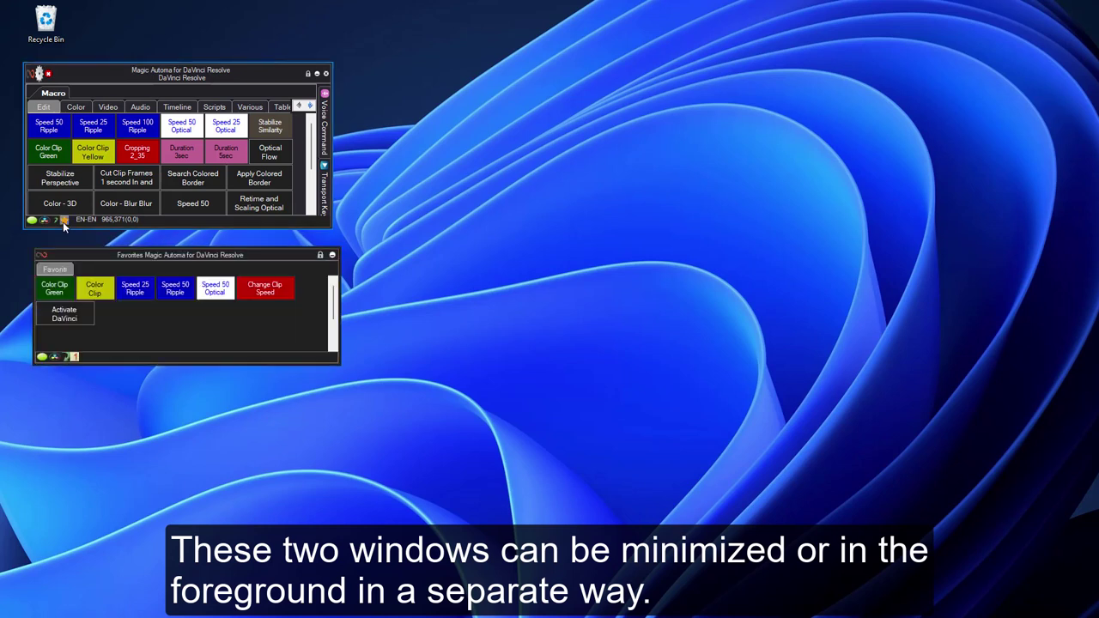
pyautogui.click(73, 357)
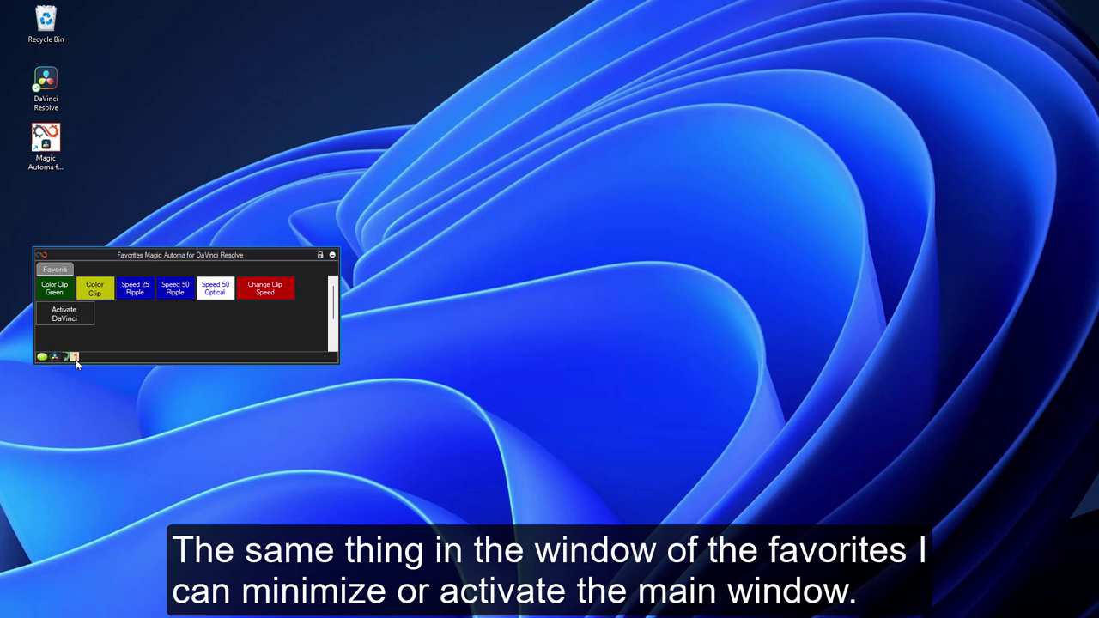
pyautogui.click(73, 357)
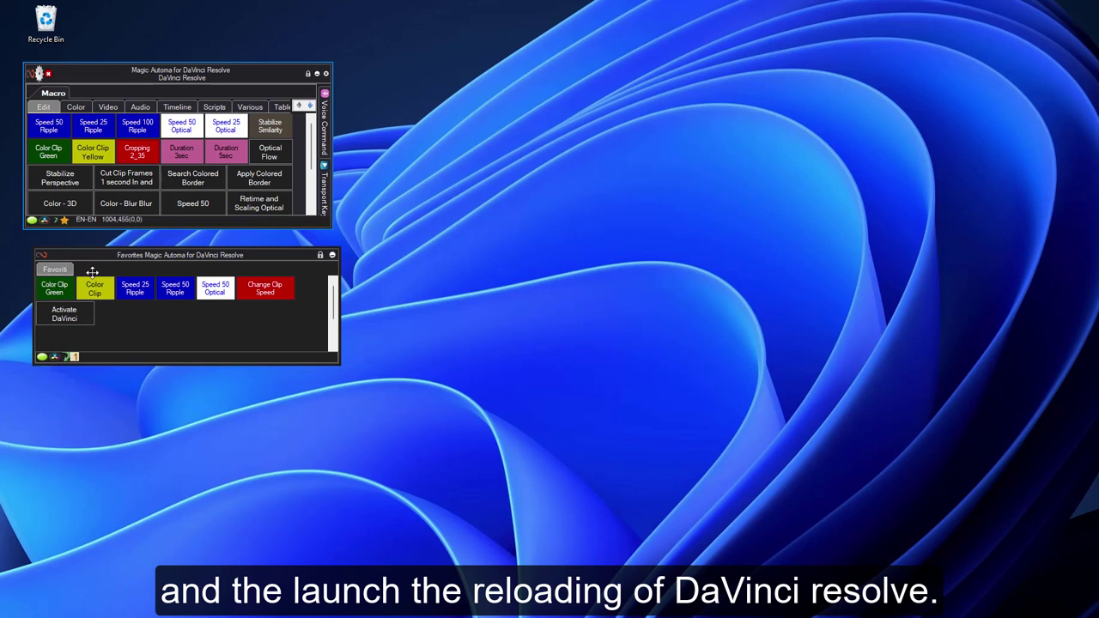
# Open the container settings of the Favoriti tab and apply them with the tab position at Top
pyautogui.rightClick(55, 272)
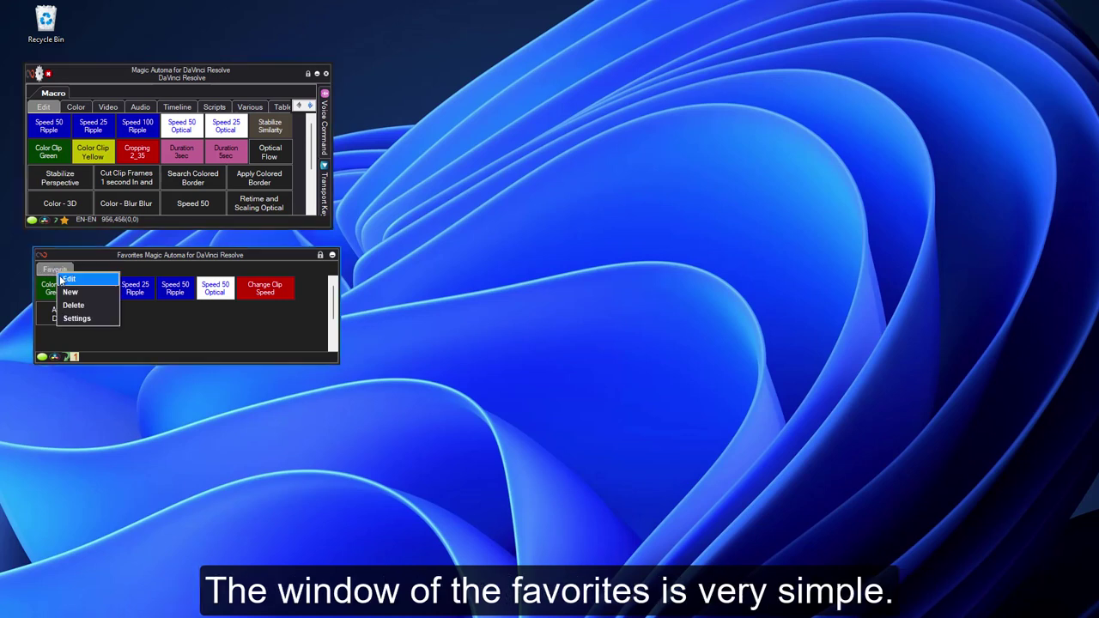
pyautogui.click(77, 319)
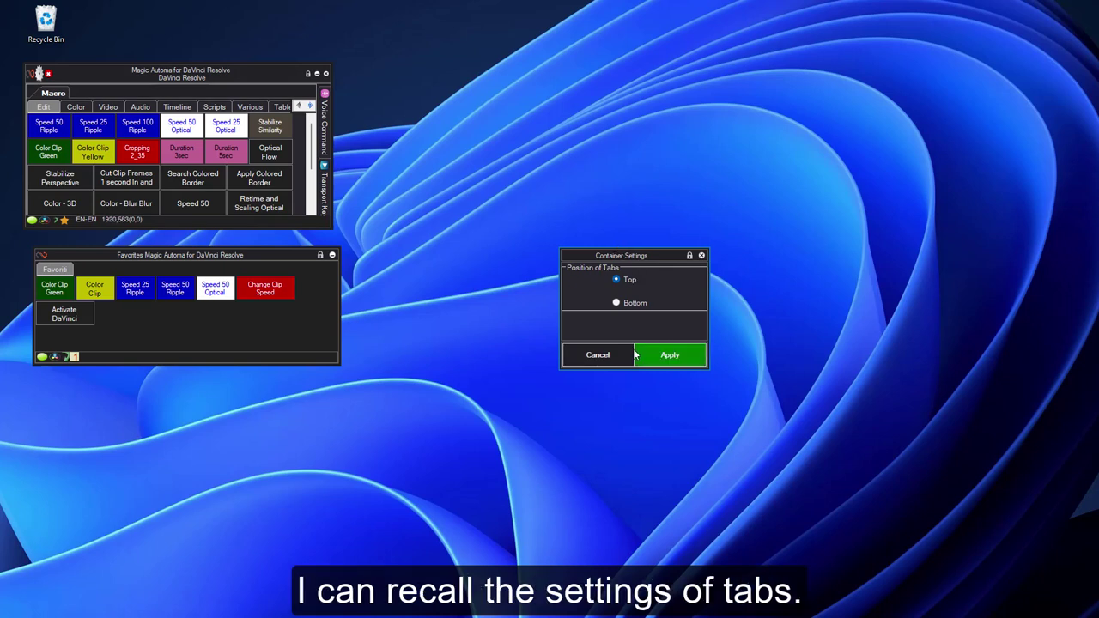
pyautogui.click(666, 355)
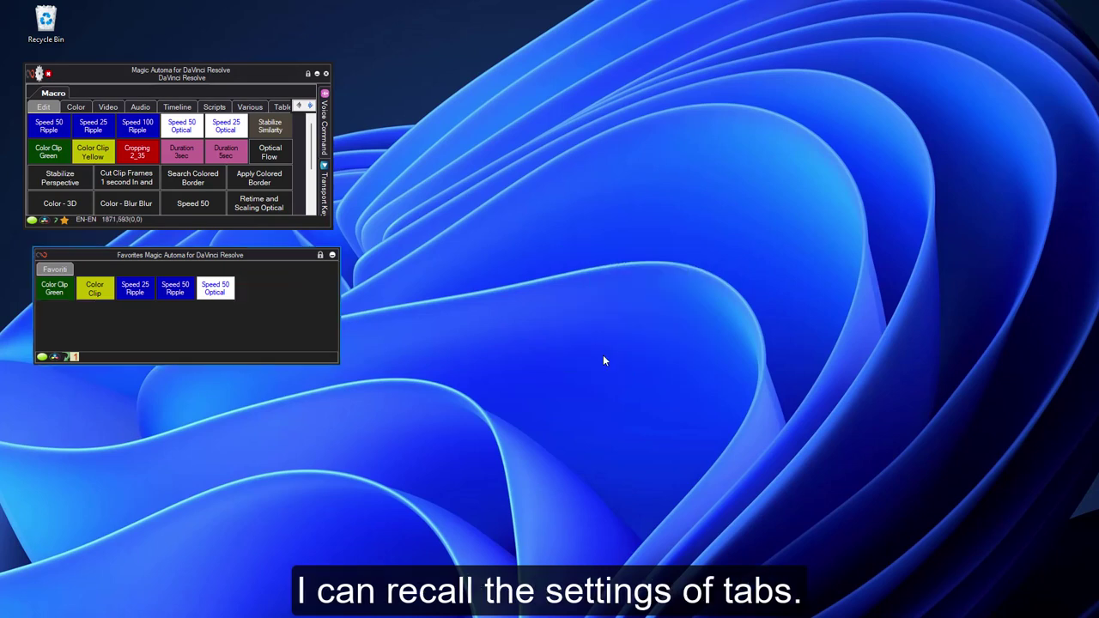
# Review the Favorites window settings, cancel them without changes, and look over the window's program menu
pyautogui.rightClick(45, 268)
pyautogui.click(57, 272)
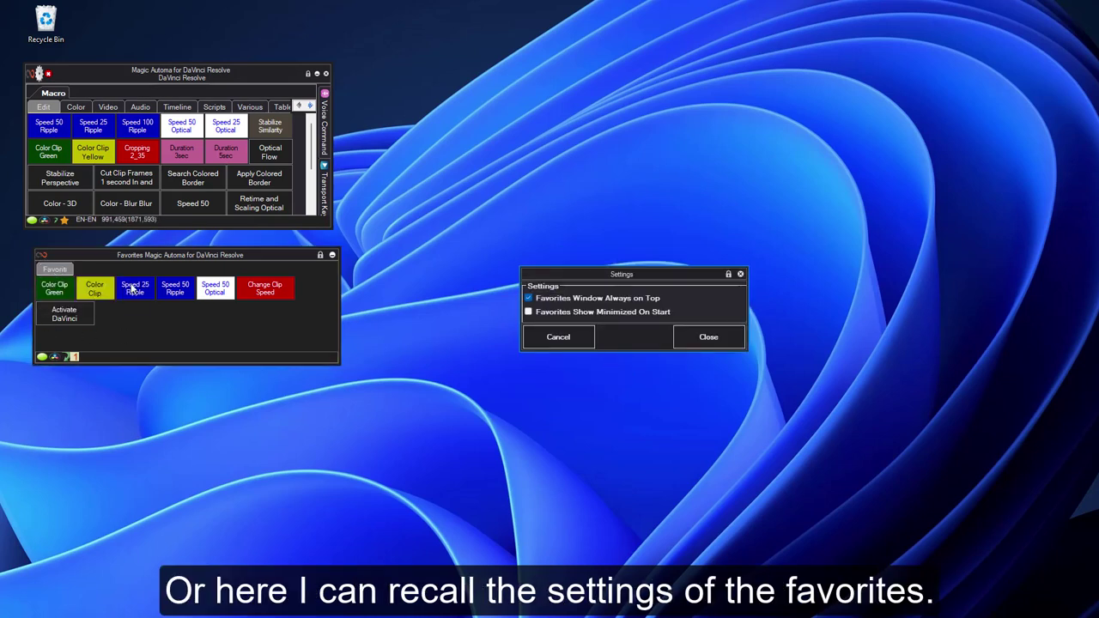
pyautogui.click(566, 343)
pyautogui.rightClick(41, 262)
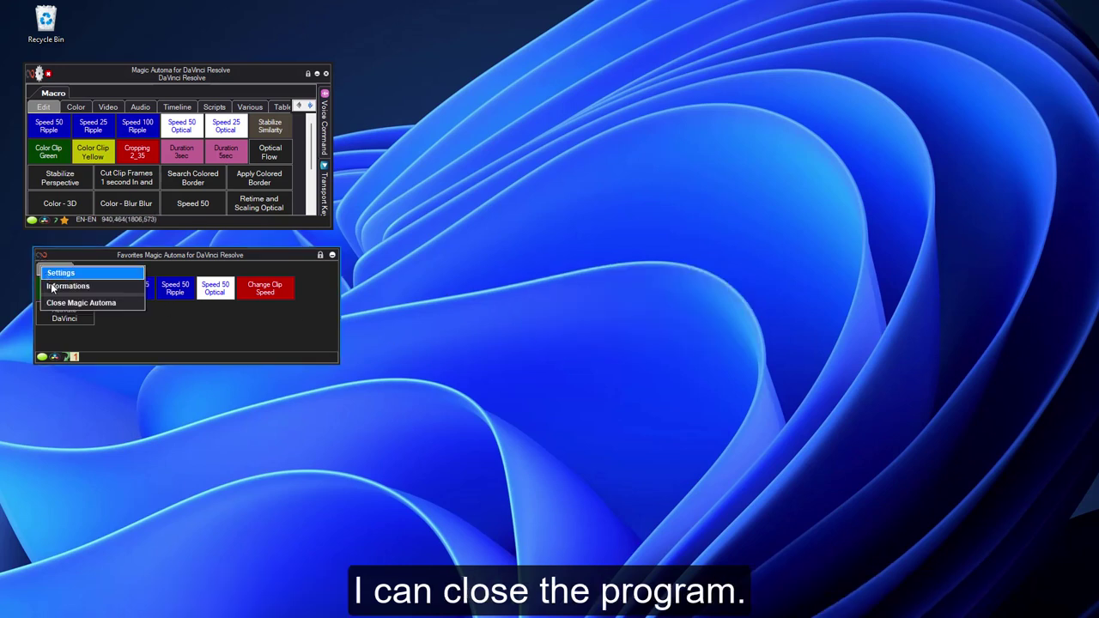
pyautogui.click(110, 321)
# Add the Stabilize Similarity macro to the Favorites window and widen its button there
pyautogui.moveTo(111, 323); pyautogui.dragTo(112, 323)
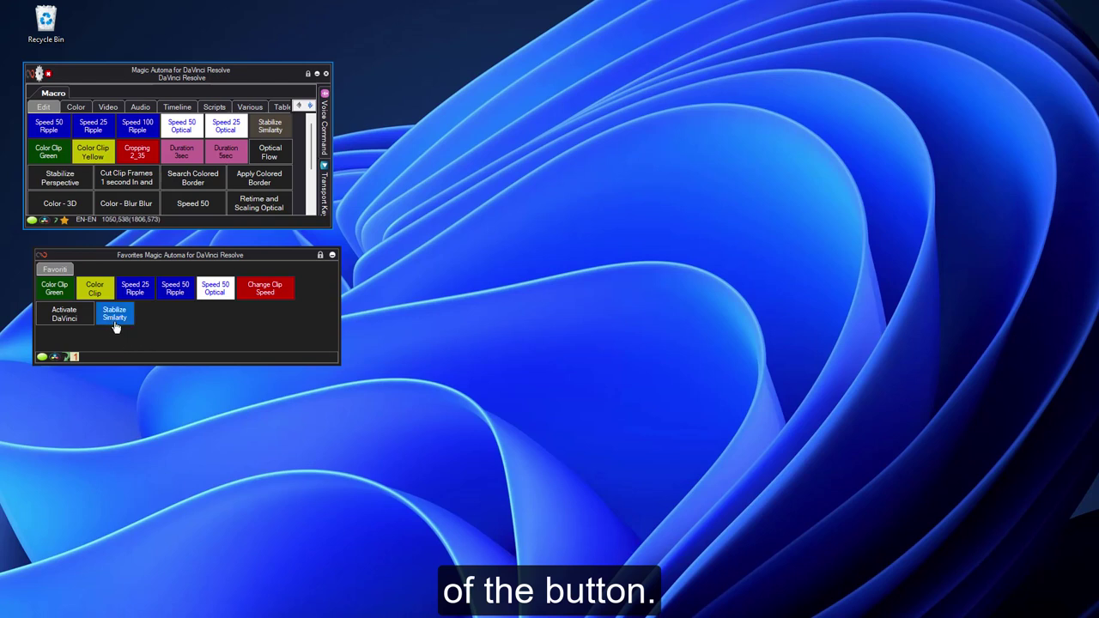
pyautogui.rightClick(116, 323)
pyautogui.click(146, 324)
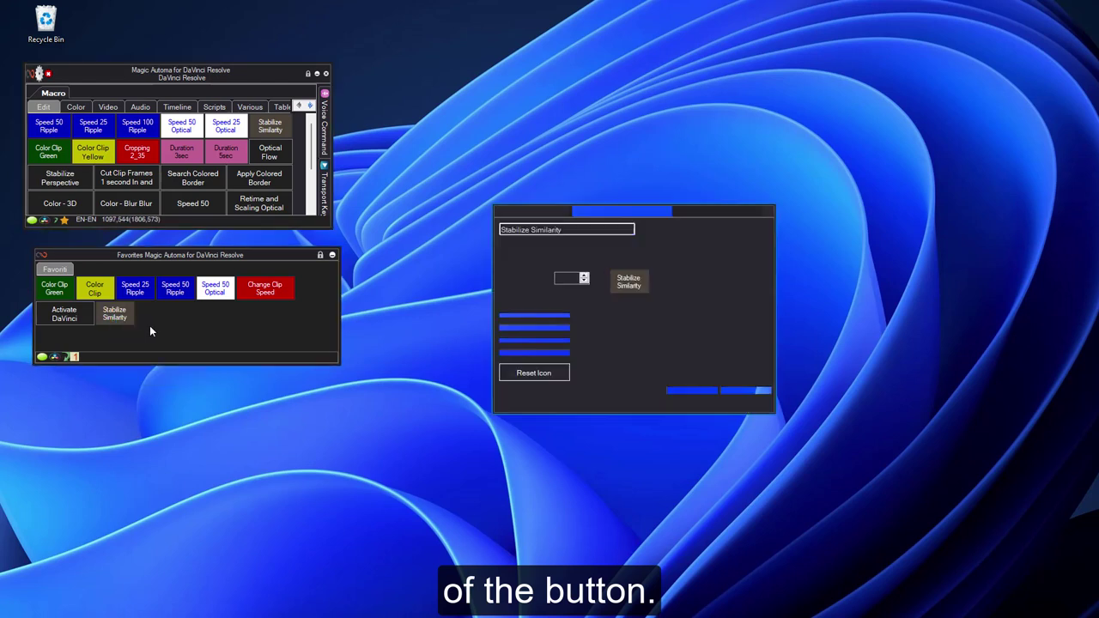
pyautogui.click(584, 275)
pyautogui.click(584, 275)
pyautogui.click(585, 275)
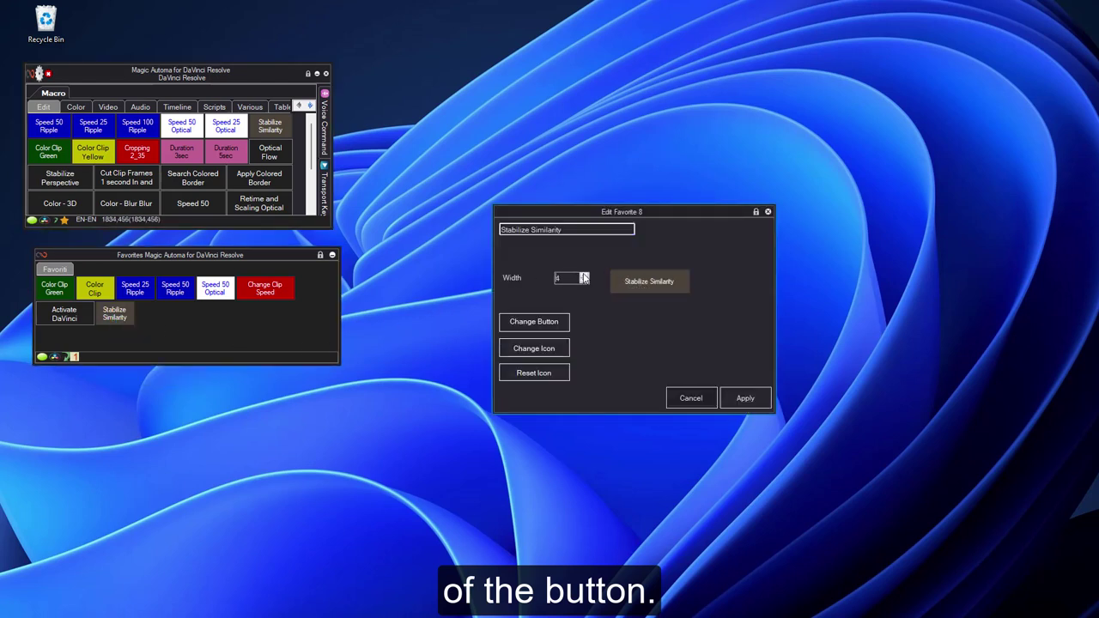
pyautogui.click(745, 398)
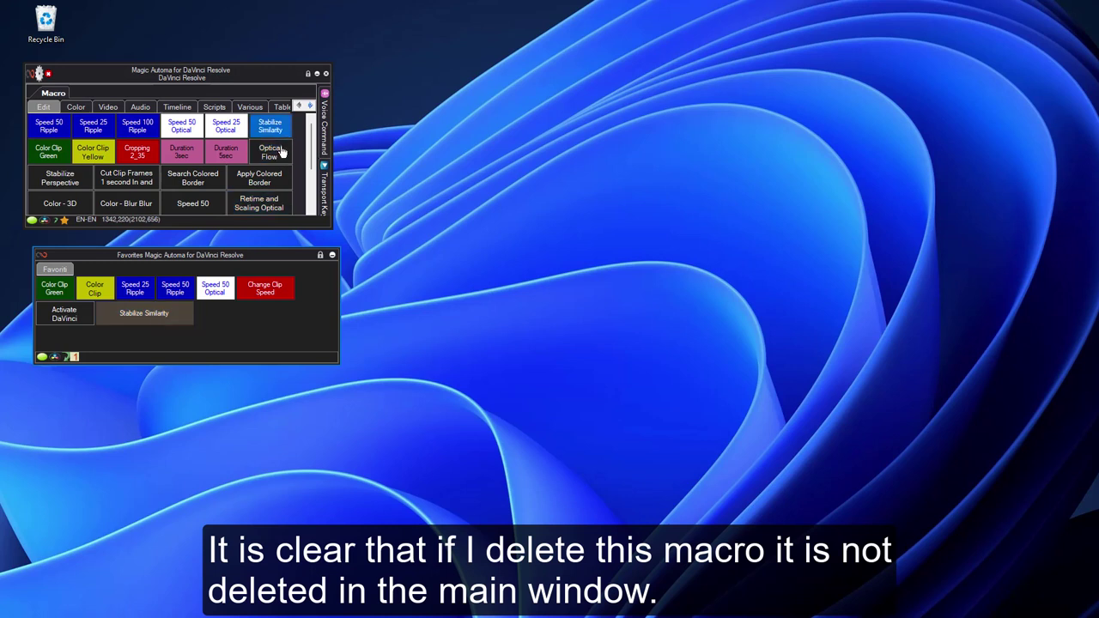
# Remove the Stabilize Similarity favorite, confirm the deletion, and minimize the Favorites window
pyautogui.rightClick(150, 321)
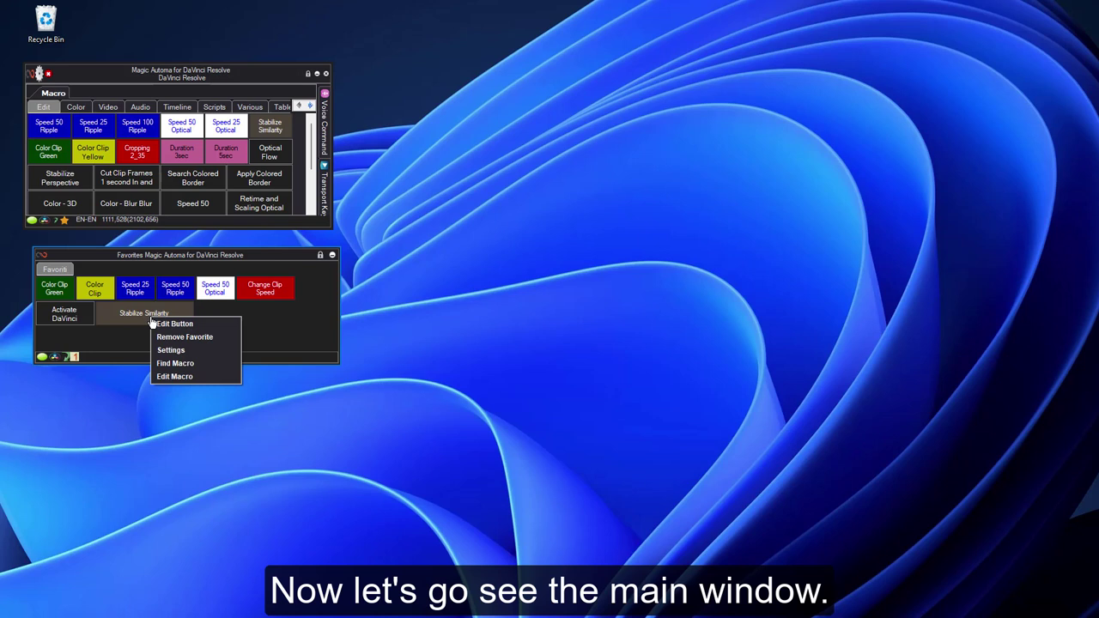
pyautogui.click(191, 338)
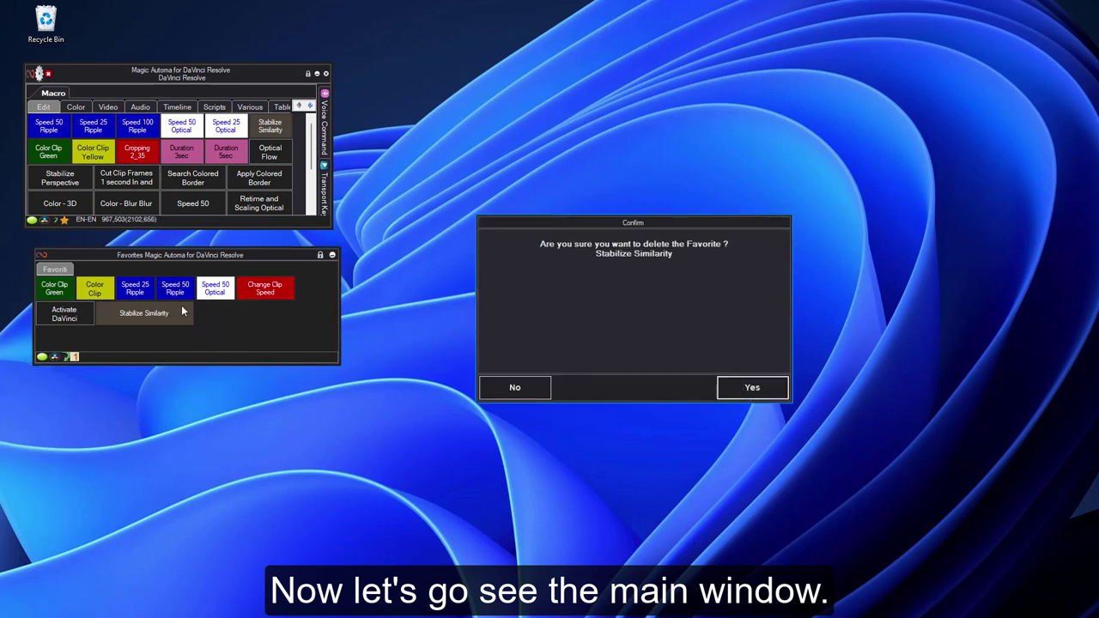
pyautogui.click(734, 391)
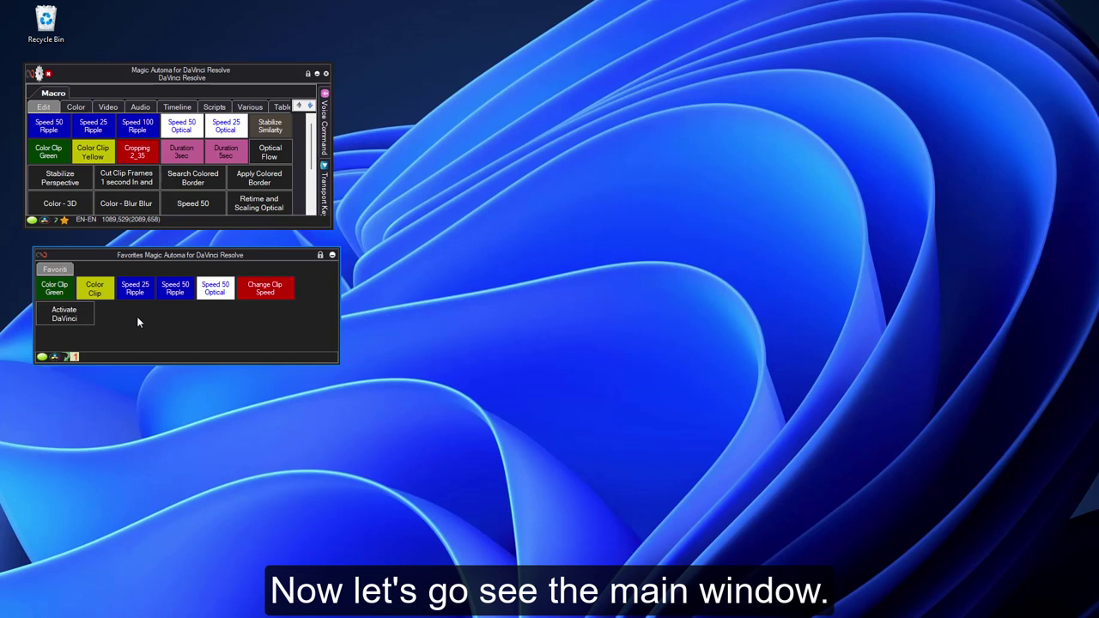
pyautogui.click(333, 257)
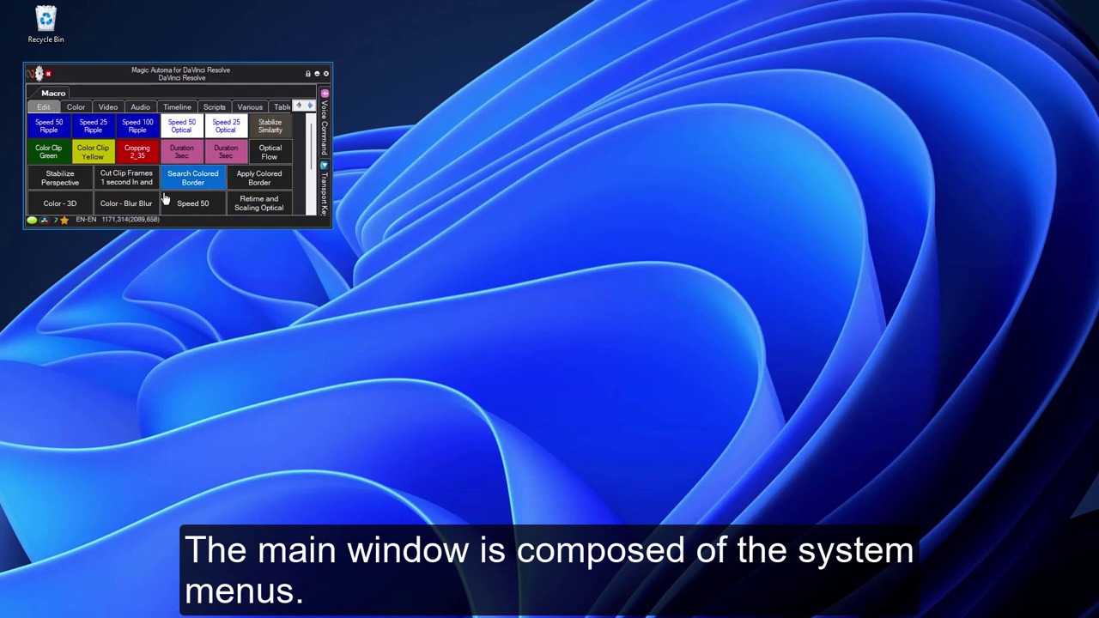
# Pin the Voice Command panel open and detach it as a floating window beside the main window
pyautogui.click(324, 139)
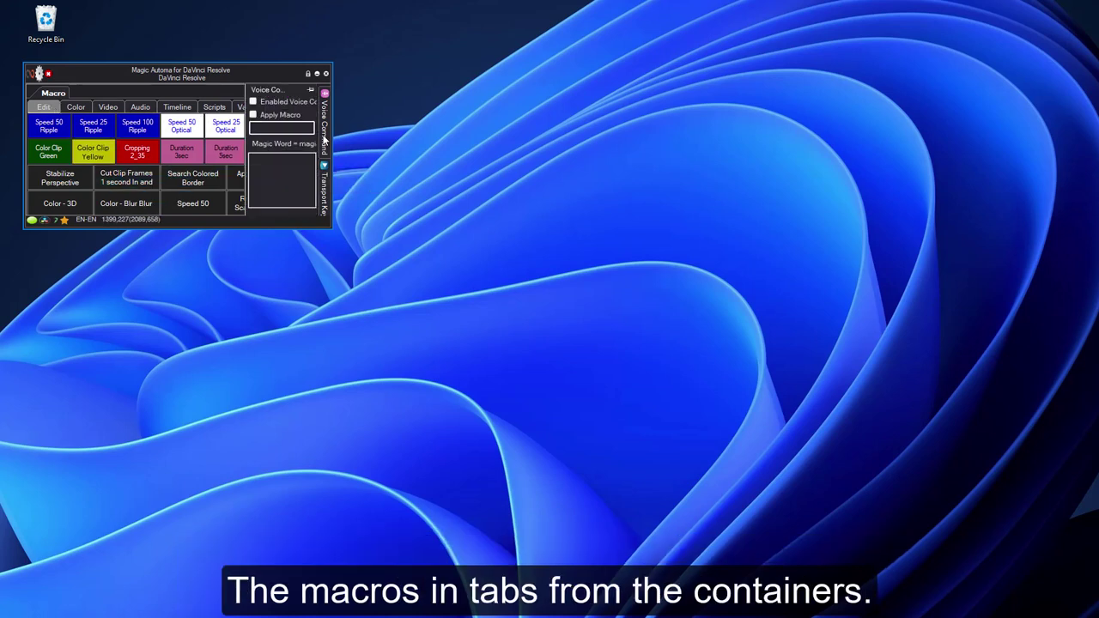
pyautogui.click(310, 89)
pyautogui.moveTo(290, 95); pyautogui.dragTo(421, 73)
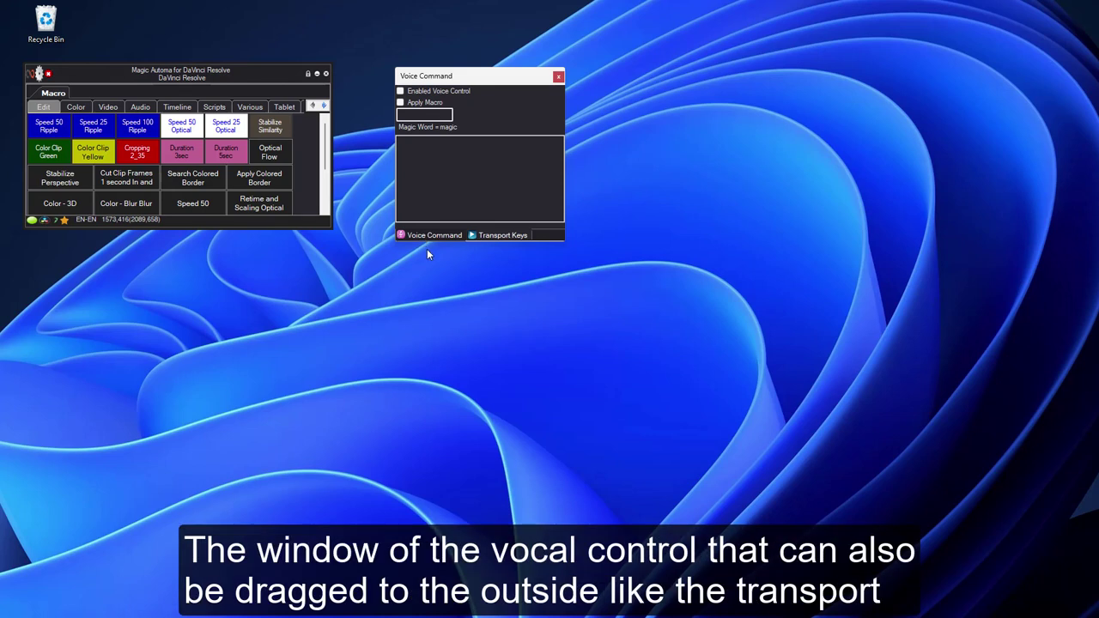
# Show the Transport Keys in the floating panel and resize it into a compact strip with a single row of controls
pyautogui.click(508, 235)
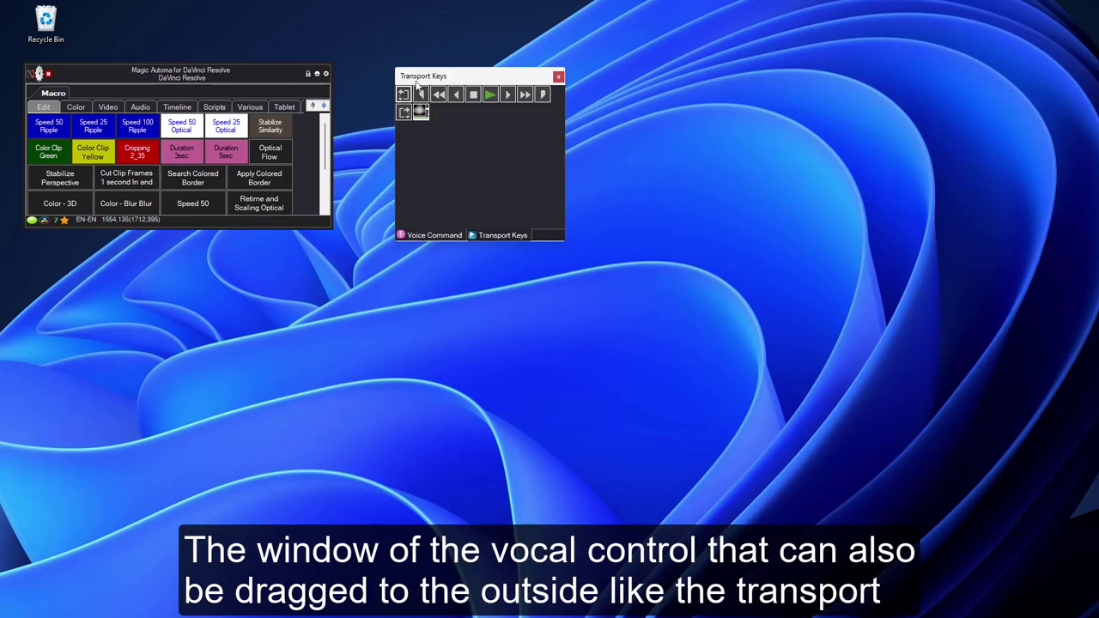
pyautogui.moveTo(565, 164); pyautogui.dragTo(639, 185)
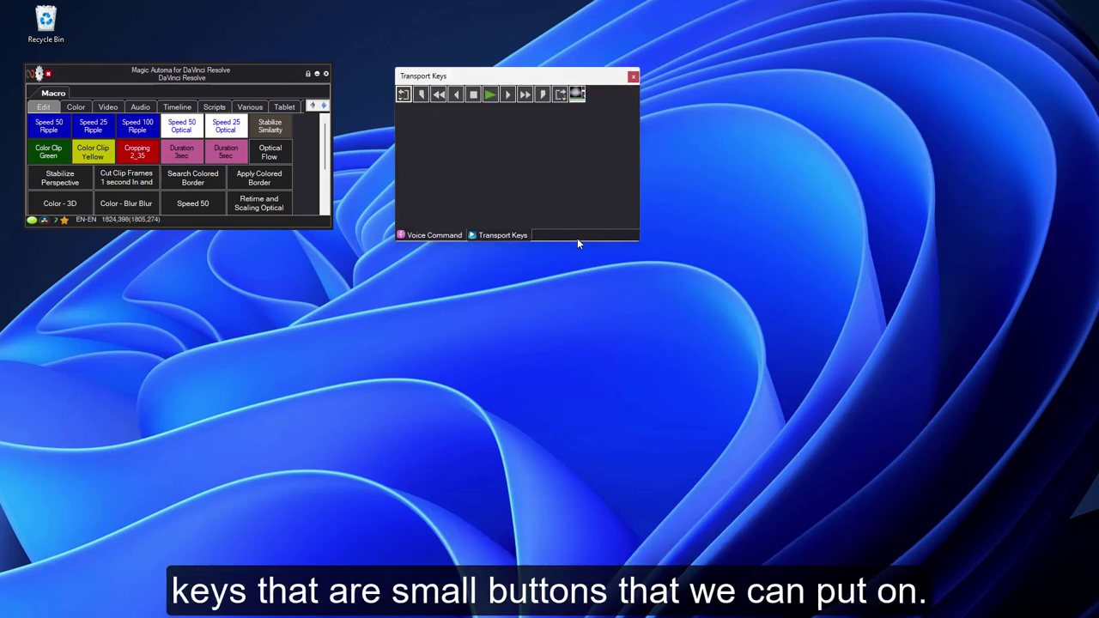
pyautogui.moveTo(577, 241); pyautogui.dragTo(563, 122)
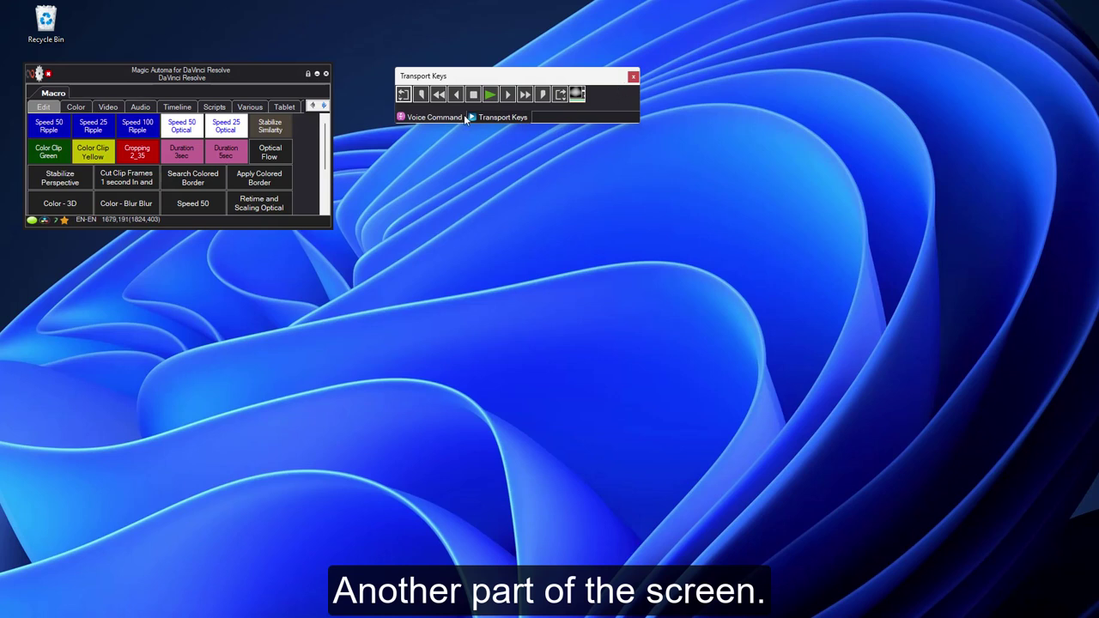
# Dock the floating Voice Command and Transport Keys panel back onto the main window's side and collapse it
pyautogui.moveTo(404, 79); pyautogui.dragTo(318, 153)
pyautogui.click(324, 88)
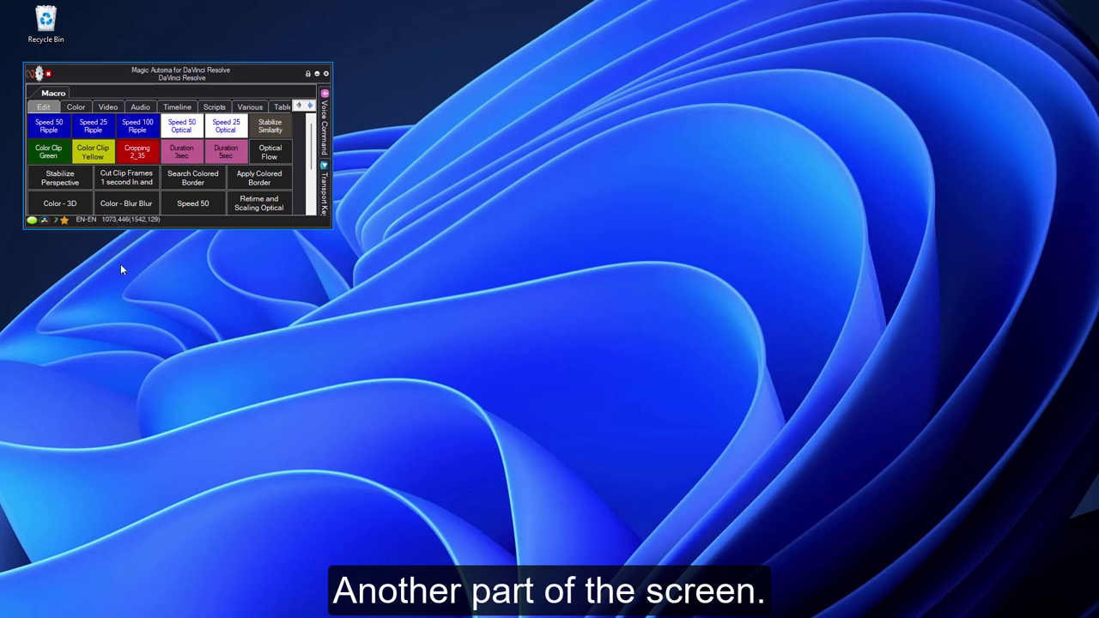
# View the program's Information window and close it
pyautogui.click(33, 74)
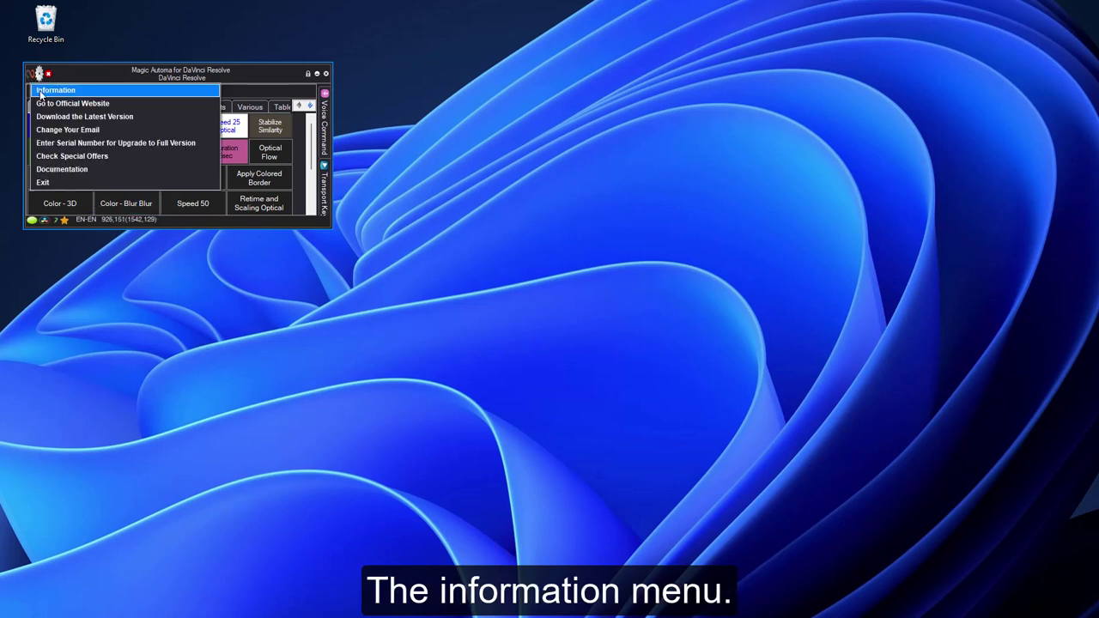
pyautogui.click(41, 94)
pyautogui.click(730, 573)
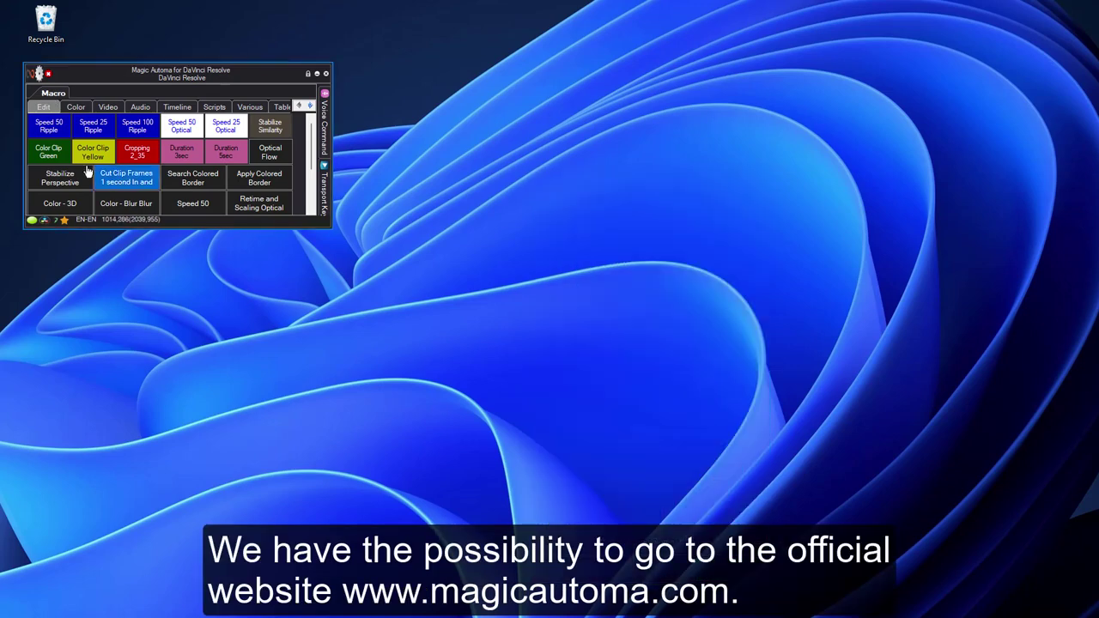
# Visit the official Magic Automa website in the browser and close the browser window
pyautogui.click(34, 75)
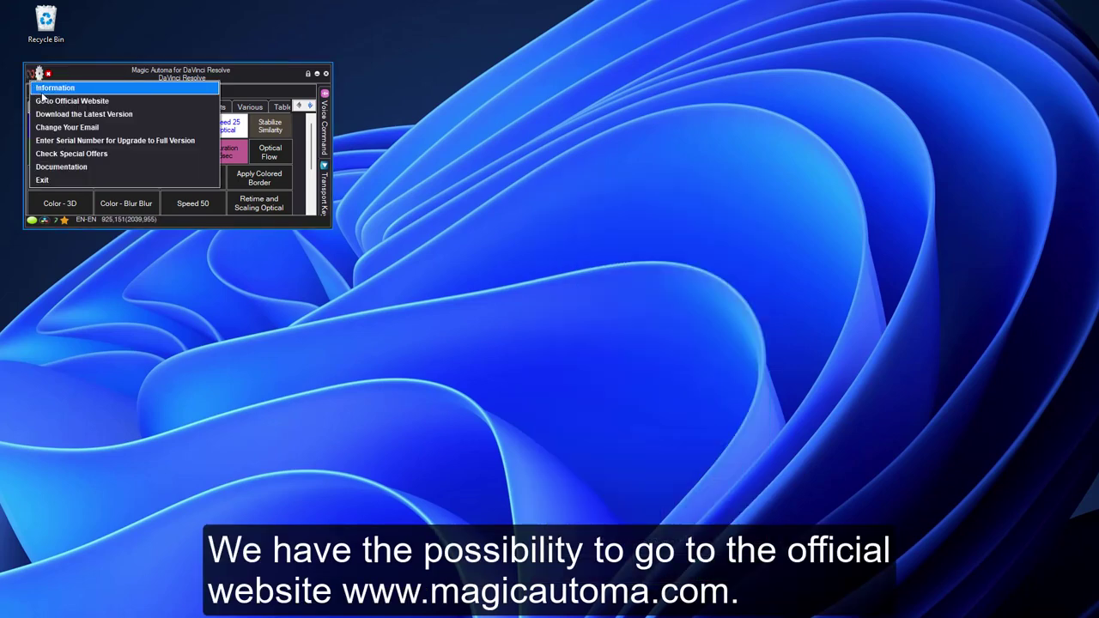
pyautogui.click(41, 100)
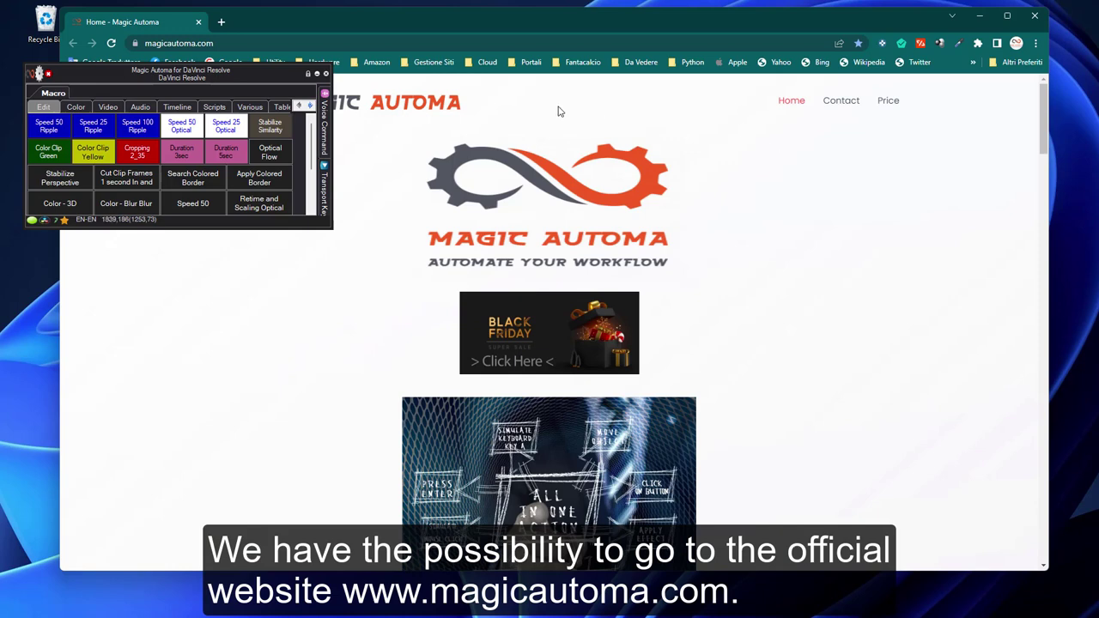
pyautogui.click(1035, 17)
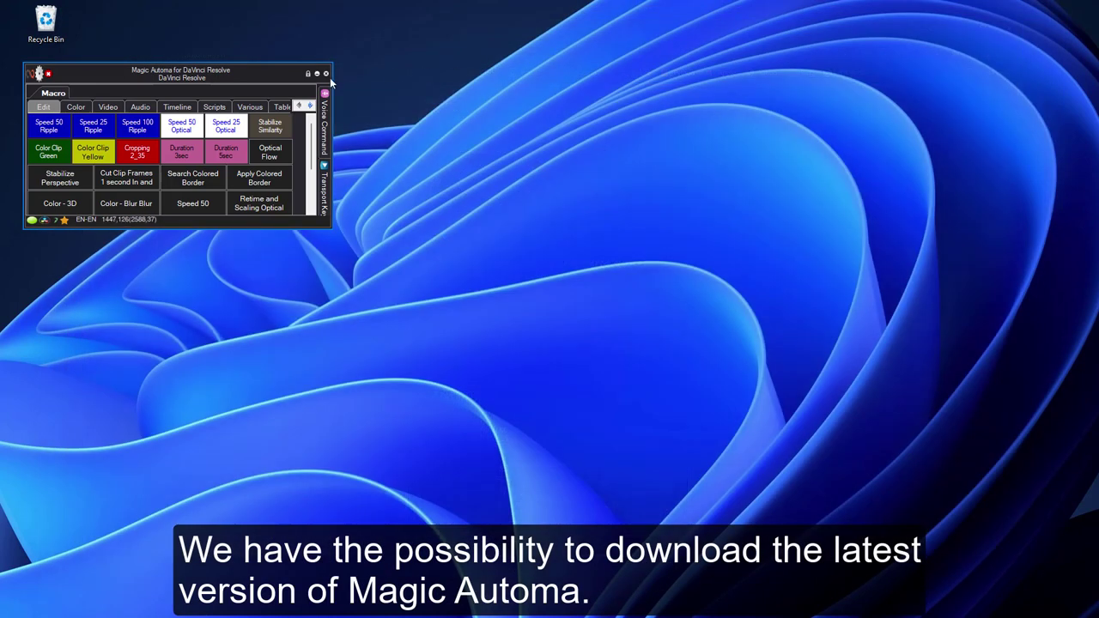
# Check for the latest version of Magic Automa and close the update window without downloading
pyautogui.click(34, 76)
pyautogui.click(43, 119)
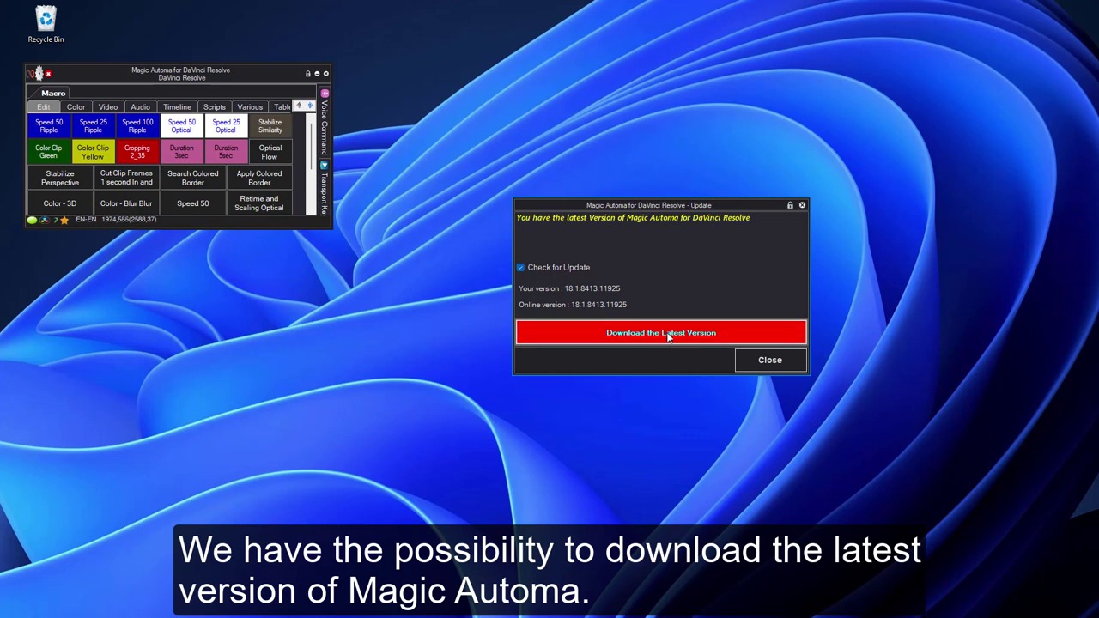
pyautogui.click(770, 365)
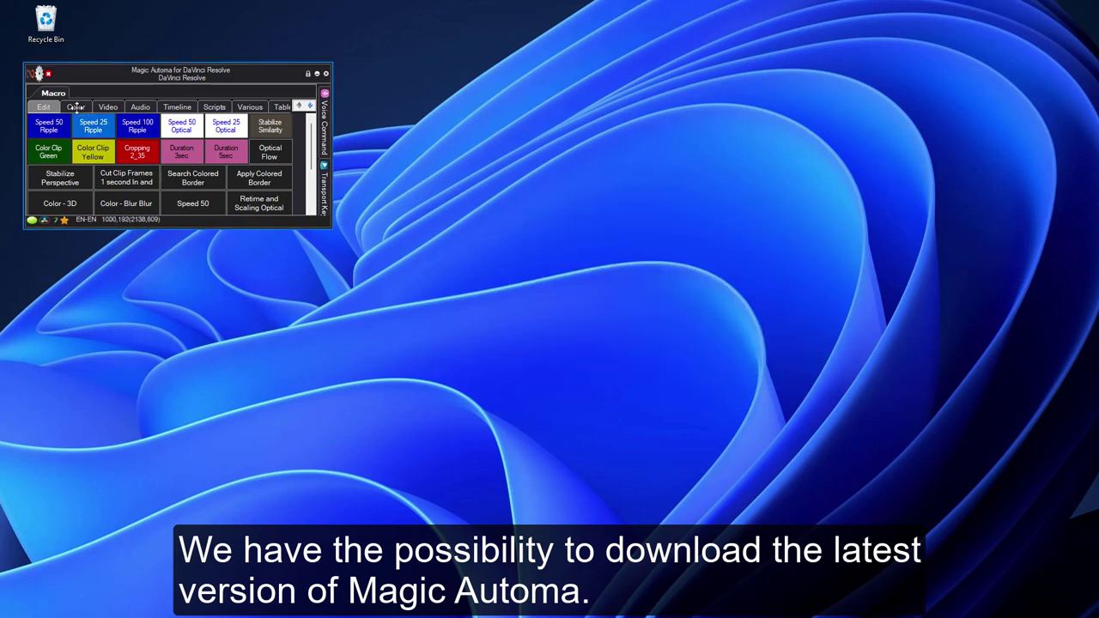
# Look over the remaining entries of the information menu and close the DaVinci Resolve workspace
pyautogui.click(39, 74)
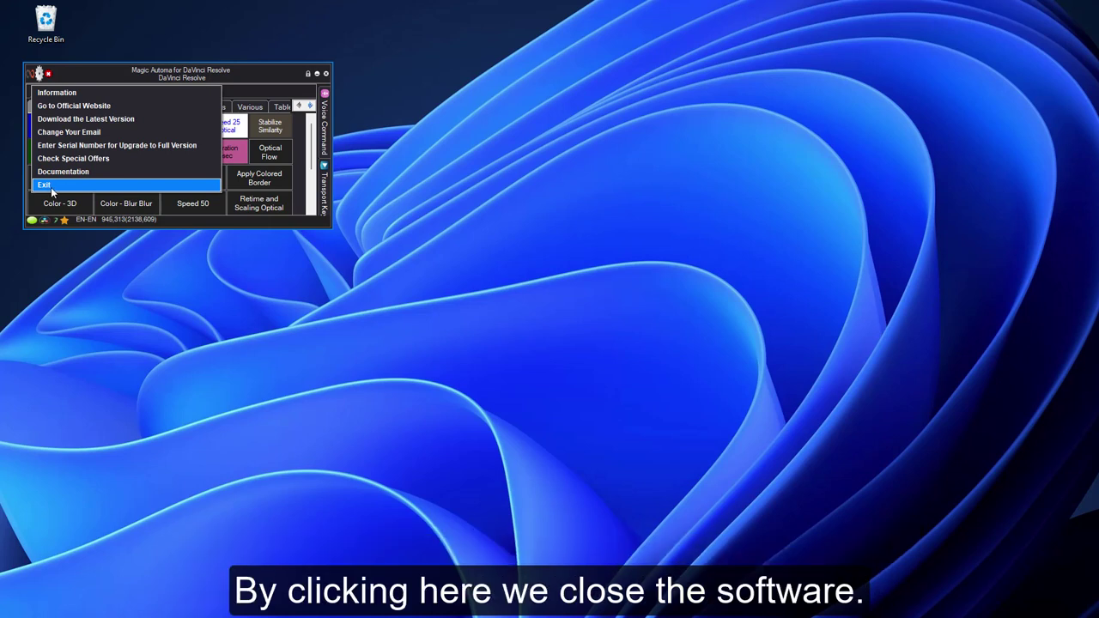
pyautogui.click(72, 78)
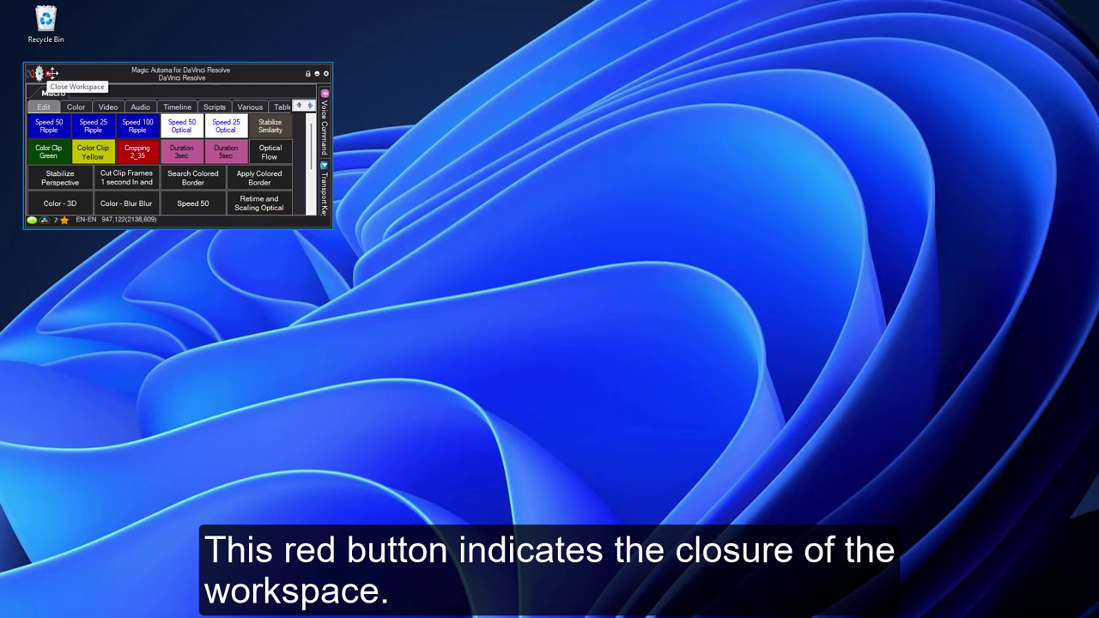
pyautogui.click(49, 74)
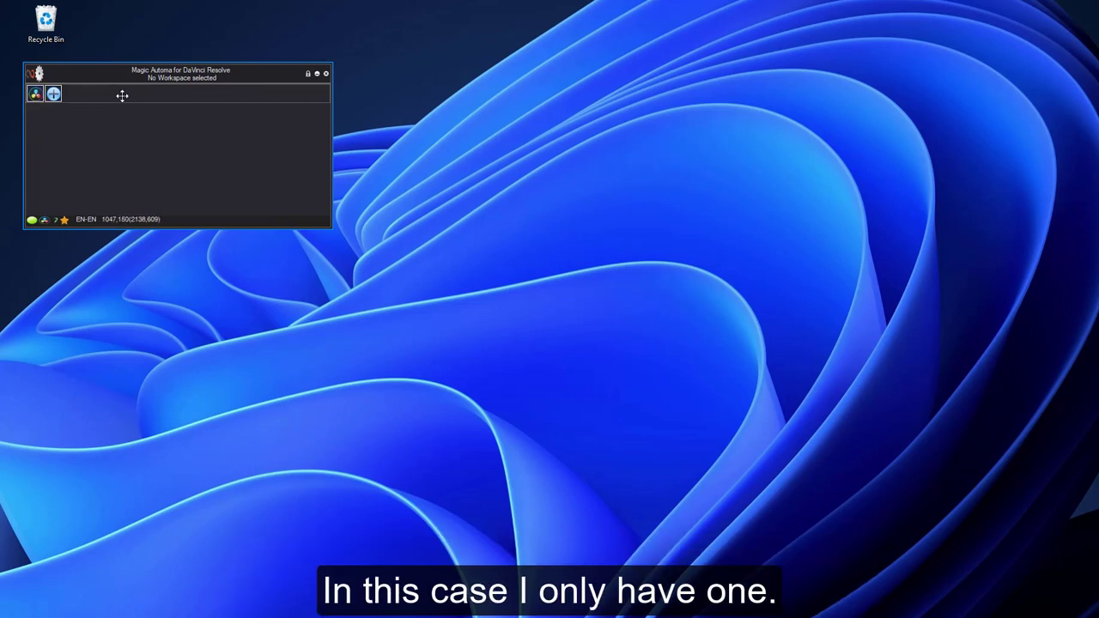
# View the dialog for creating a new workspace and cancel it
pyautogui.click(54, 96)
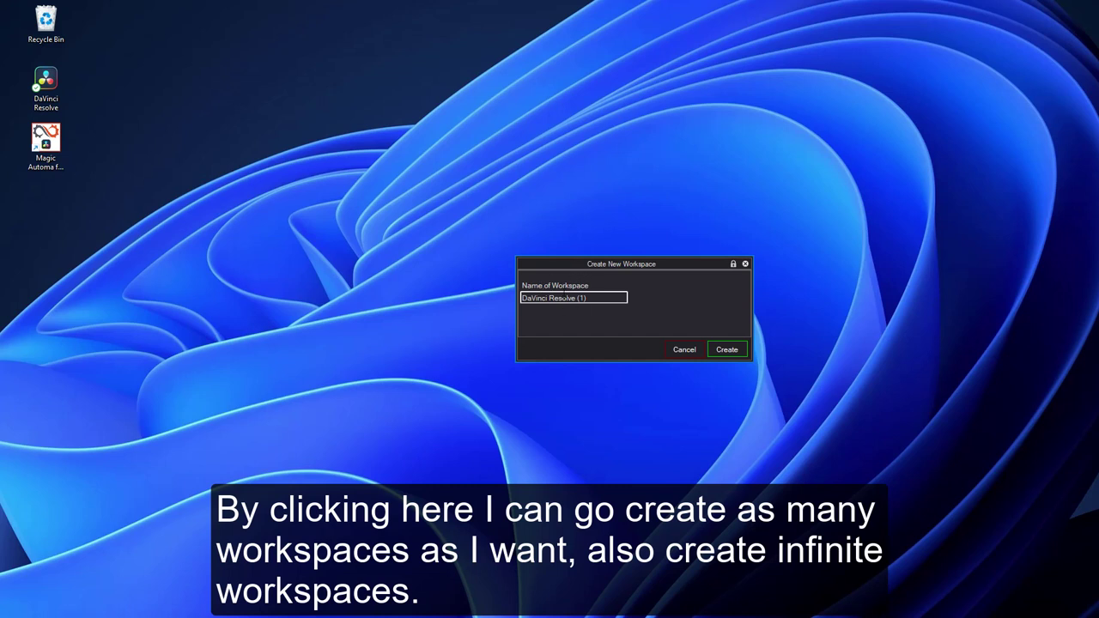
pyautogui.click(683, 351)
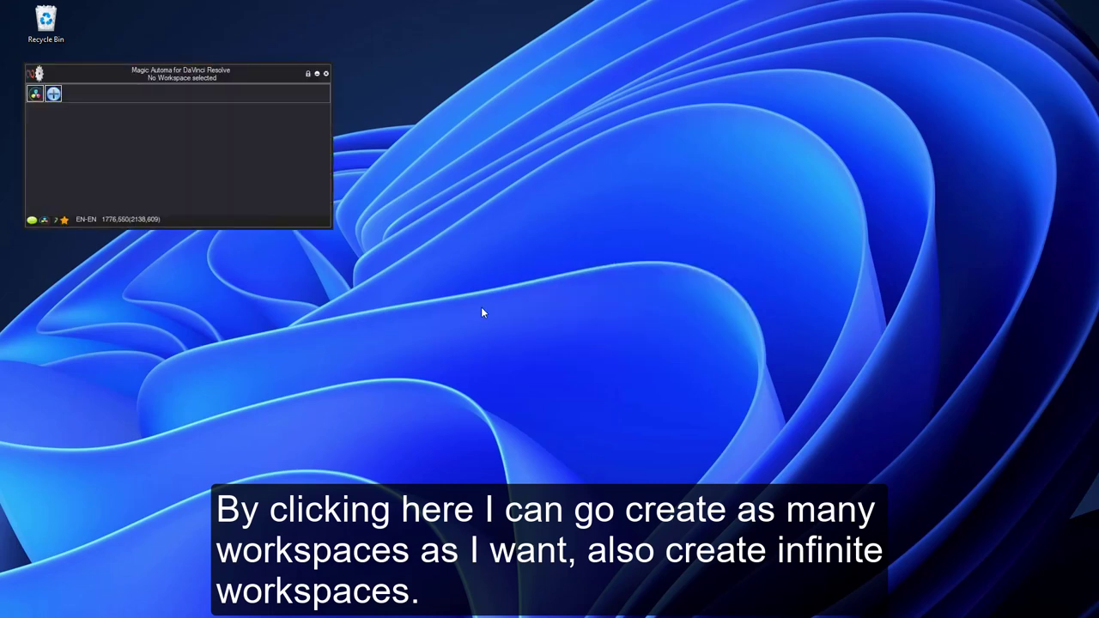
# Reopen the DaVinci Resolve workspace and minimize the favorites window
pyautogui.click(35, 96)
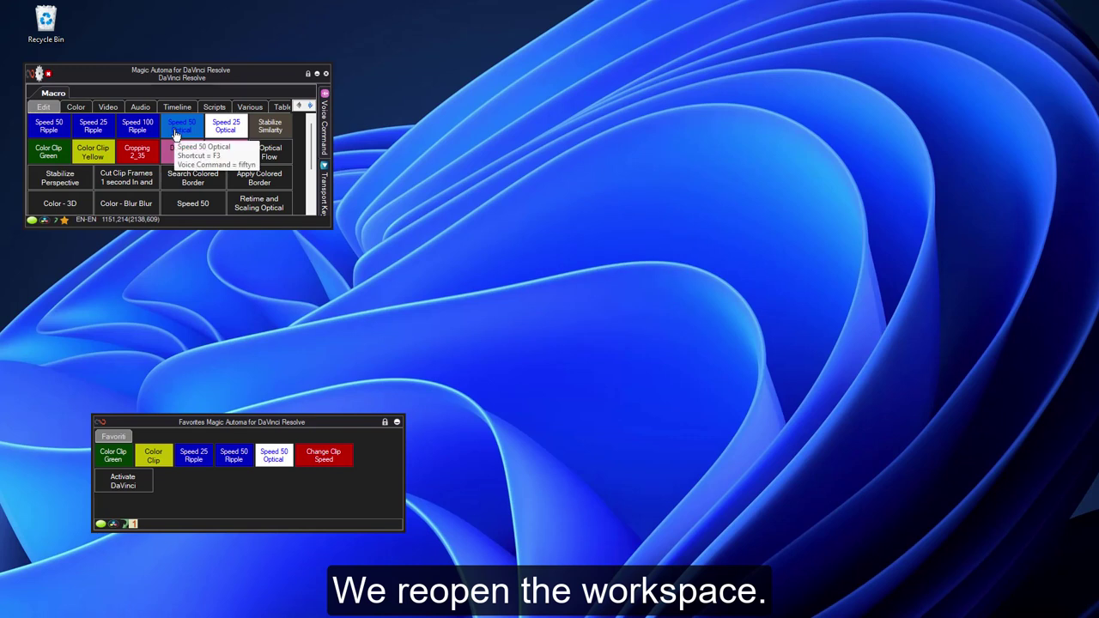
pyautogui.click(398, 423)
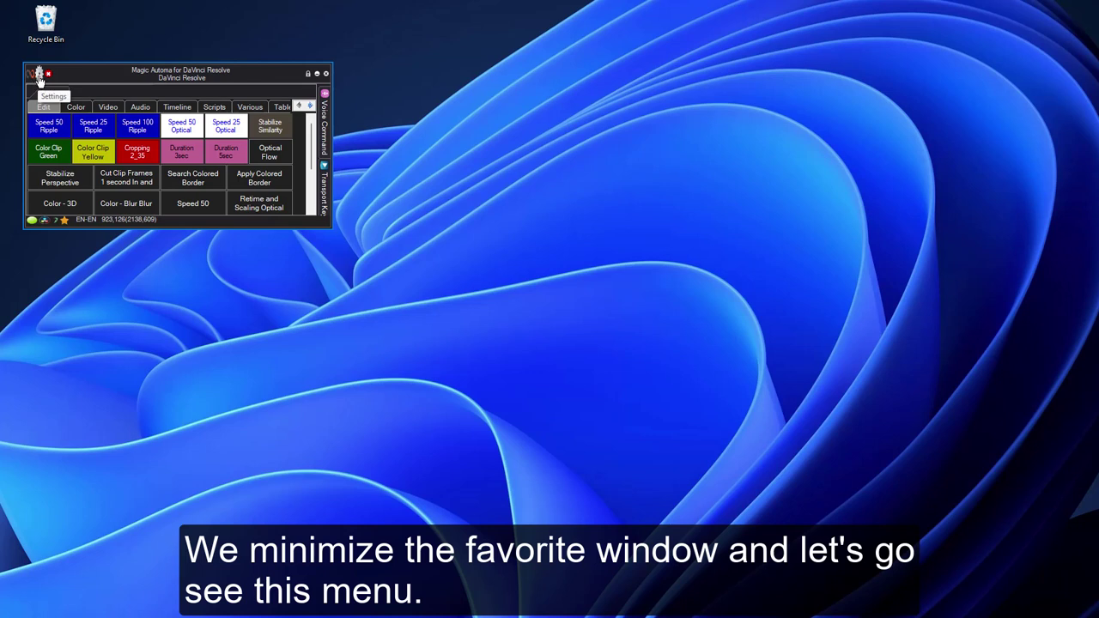
# Open Macro Management and view the options for deleting, exporting, importing and changing the container of macros
pyautogui.click(38, 76)
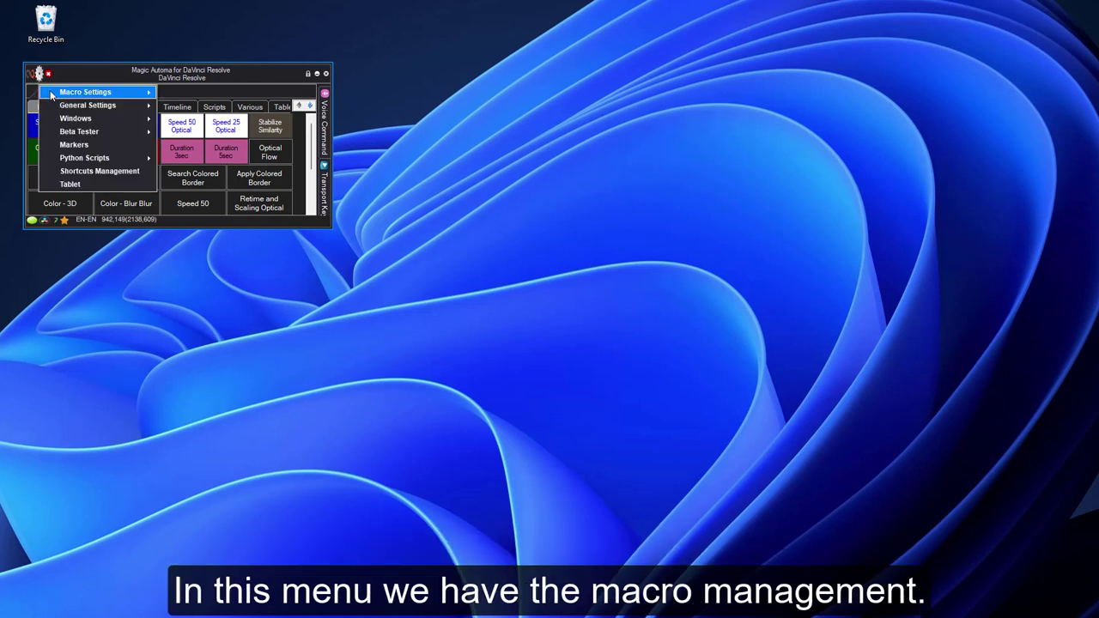
pyautogui.moveTo(52, 95)
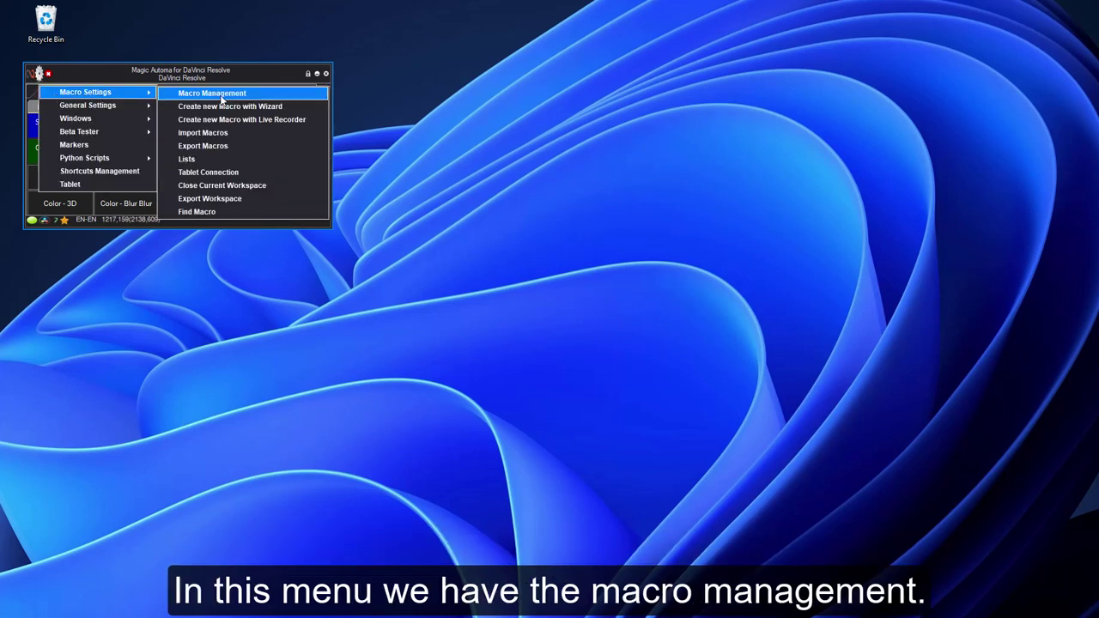
pyautogui.click(255, 94)
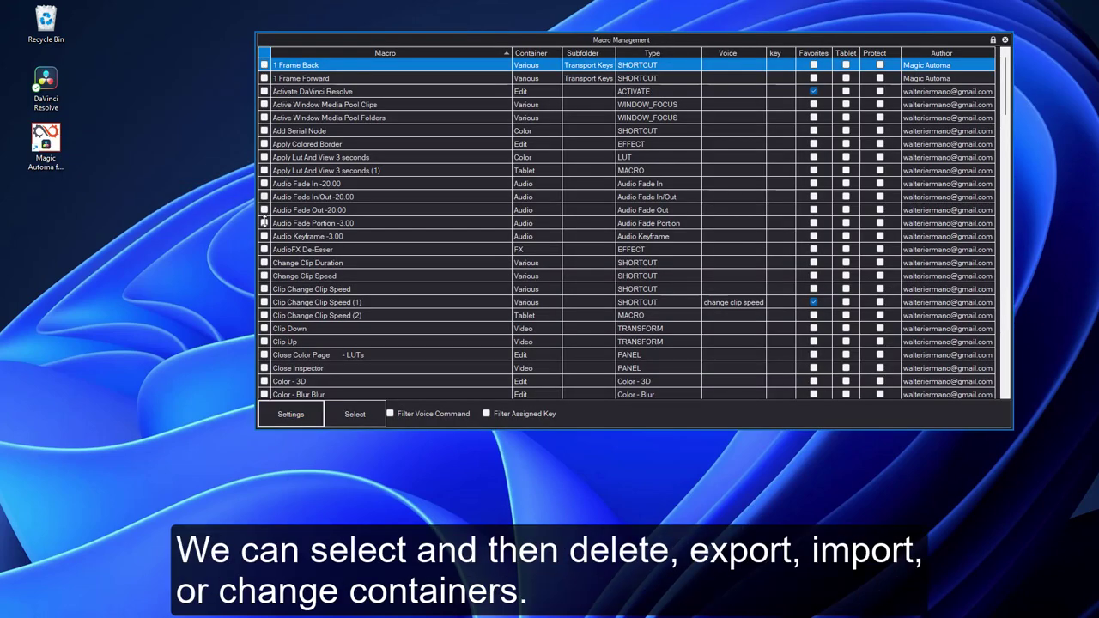
pyautogui.click(283, 412)
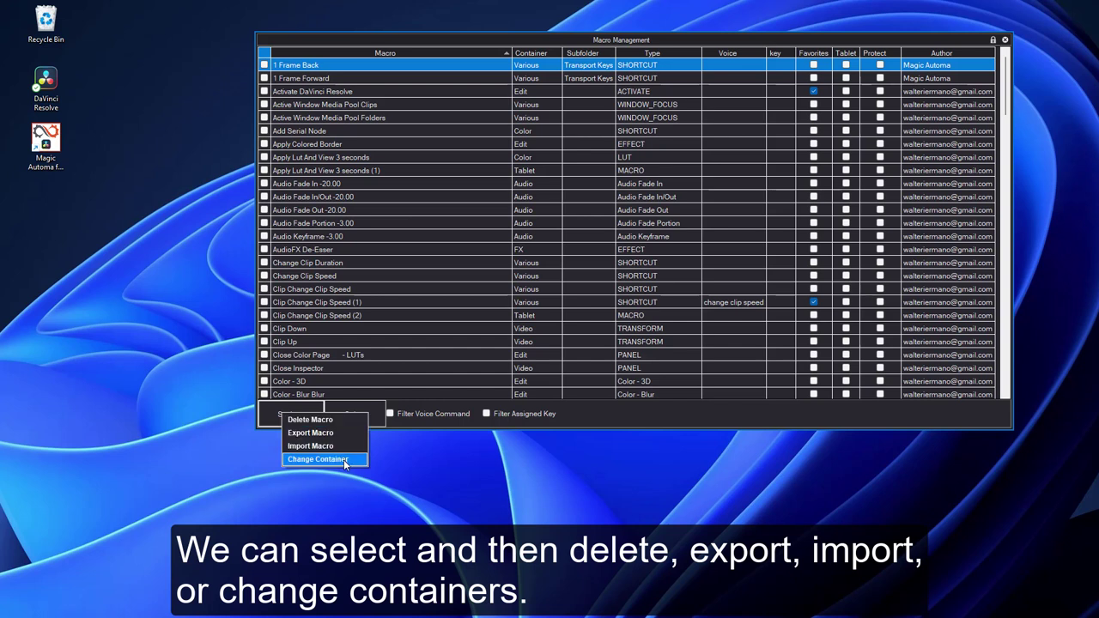
pyautogui.click(434, 438)
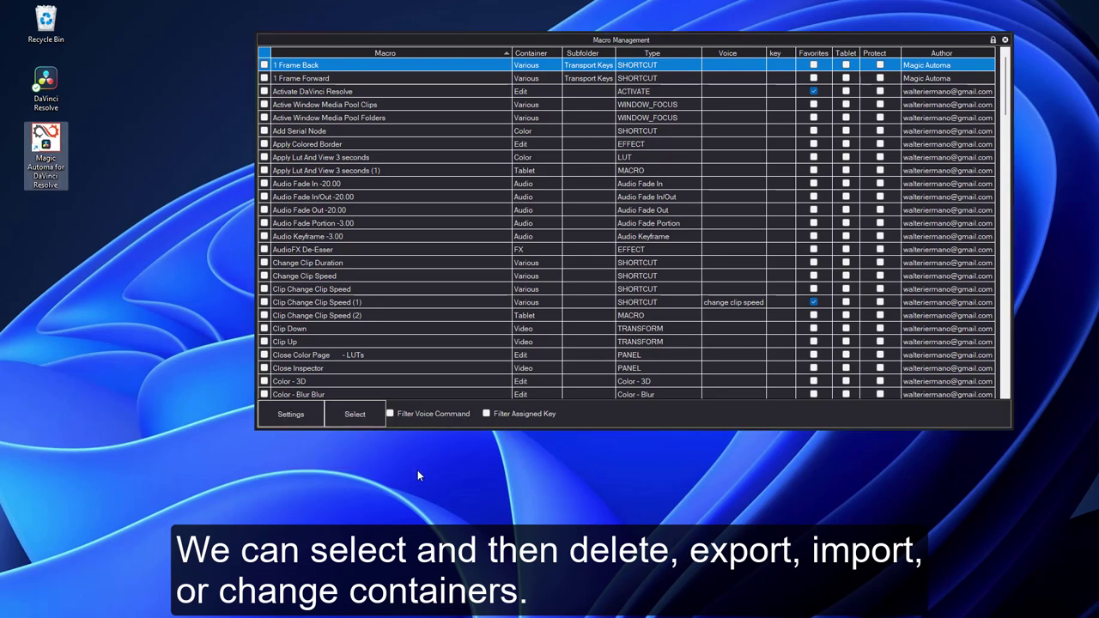
# Filter the macro list by voice command and by assigned key, clearing each filter after viewing it
pyautogui.click(390, 414)
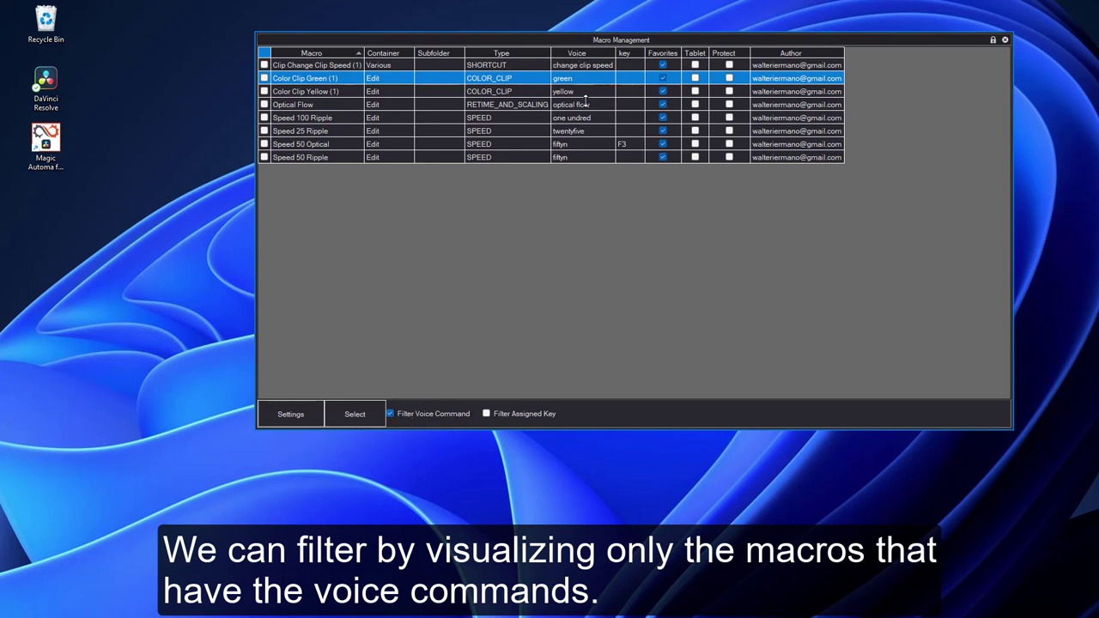
pyautogui.click(391, 414)
pyautogui.click(486, 414)
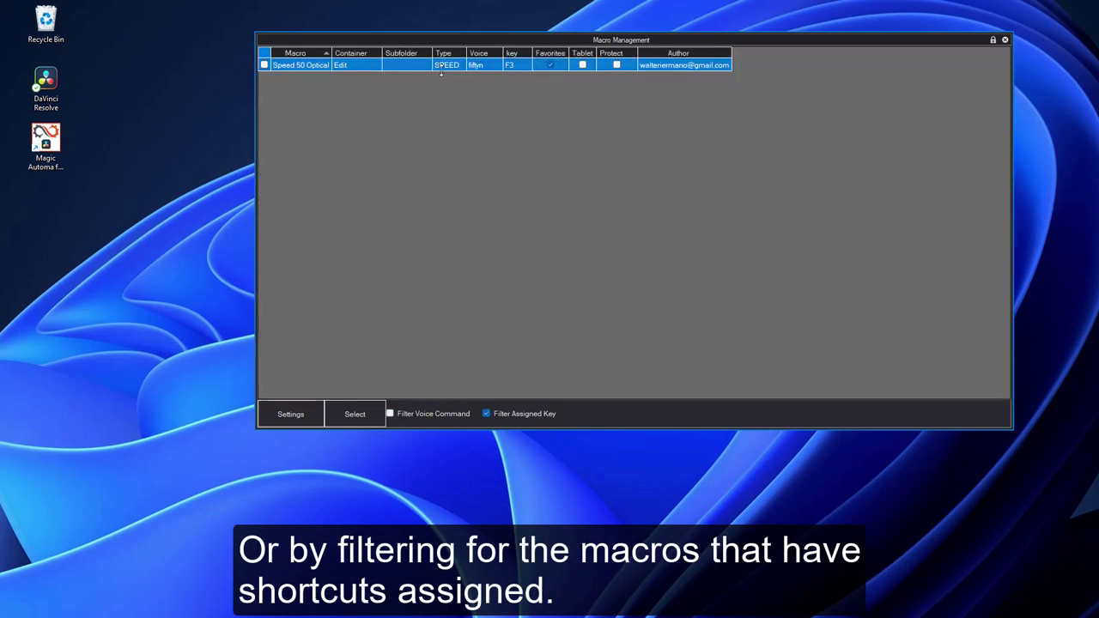
pyautogui.click(486, 414)
# Select all macros in the list and deselect them again
pyautogui.click(372, 418)
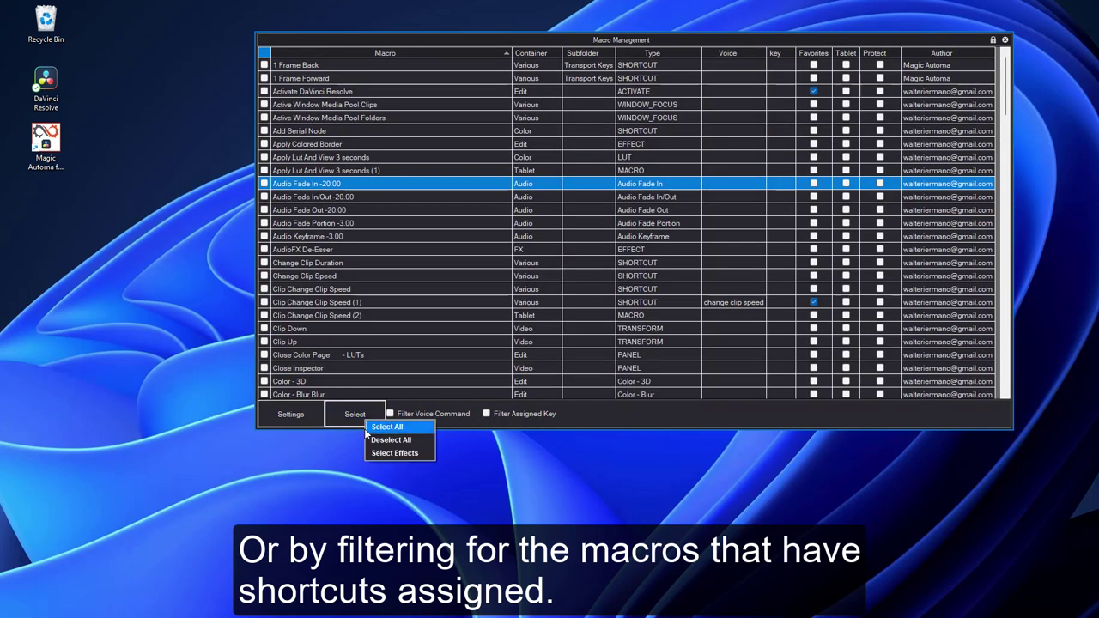
pyautogui.click(404, 428)
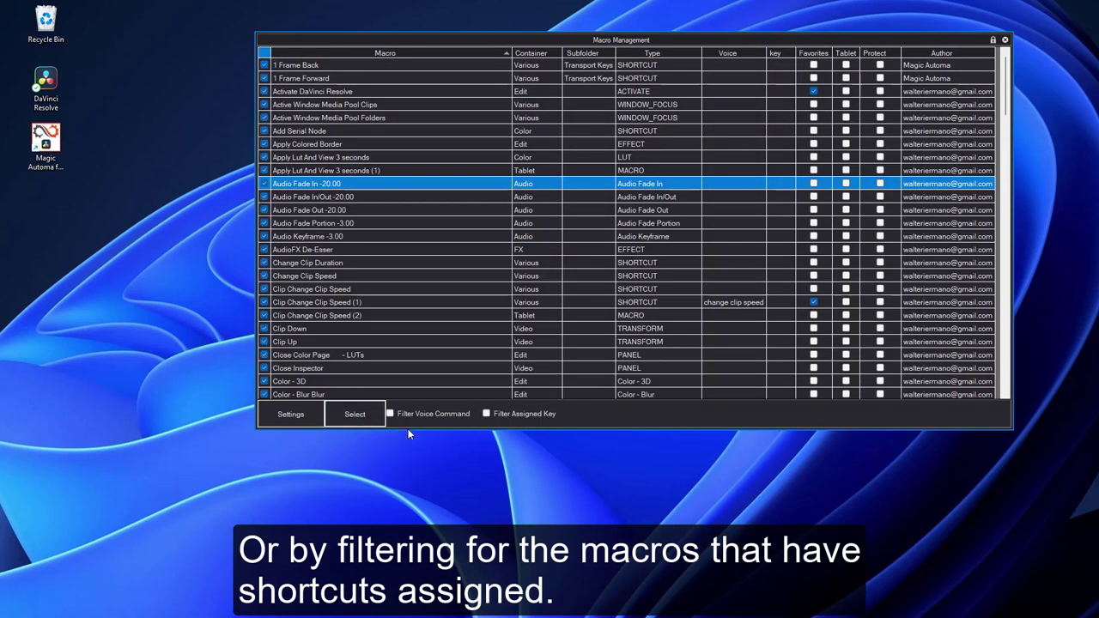
pyautogui.click(356, 412)
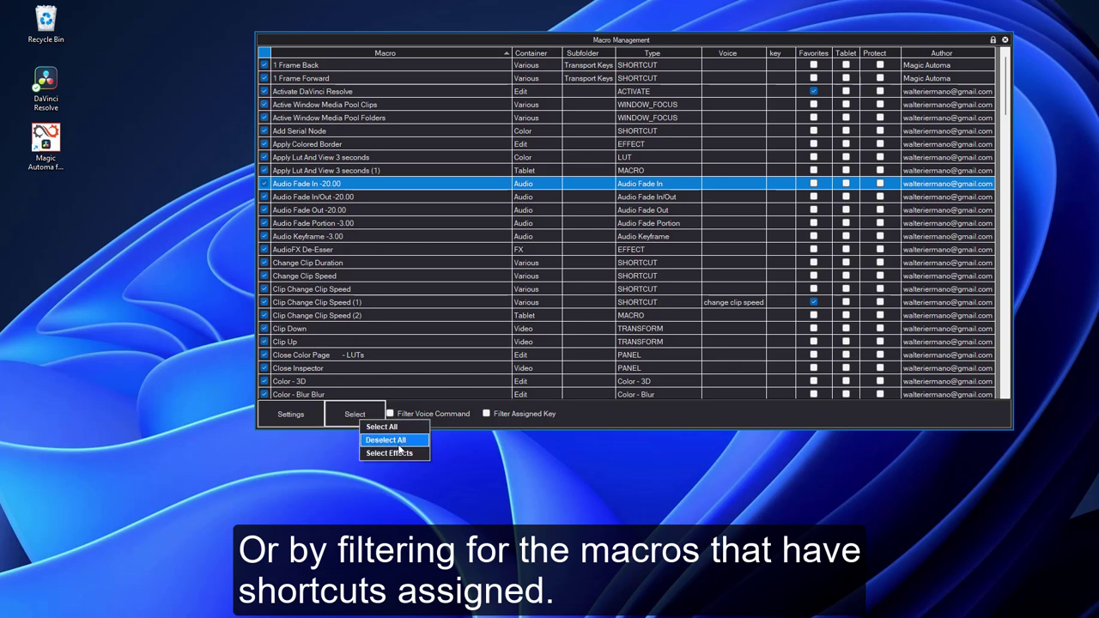
pyautogui.click(359, 438)
# Select only the effect macros and close the Macro Management window
pyautogui.click(354, 415)
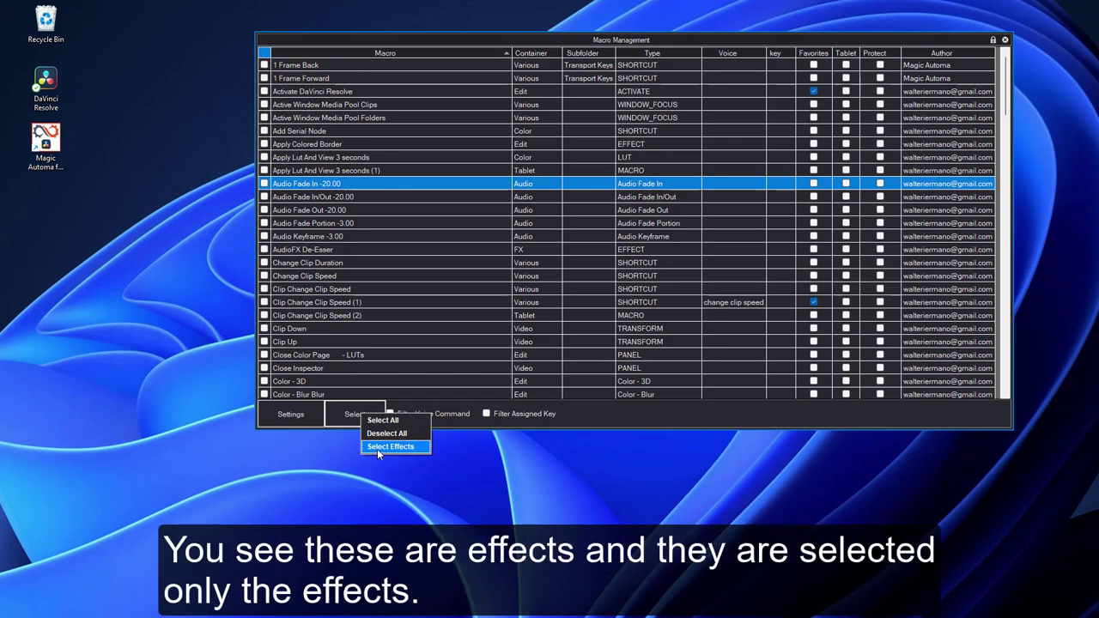
pyautogui.click(377, 447)
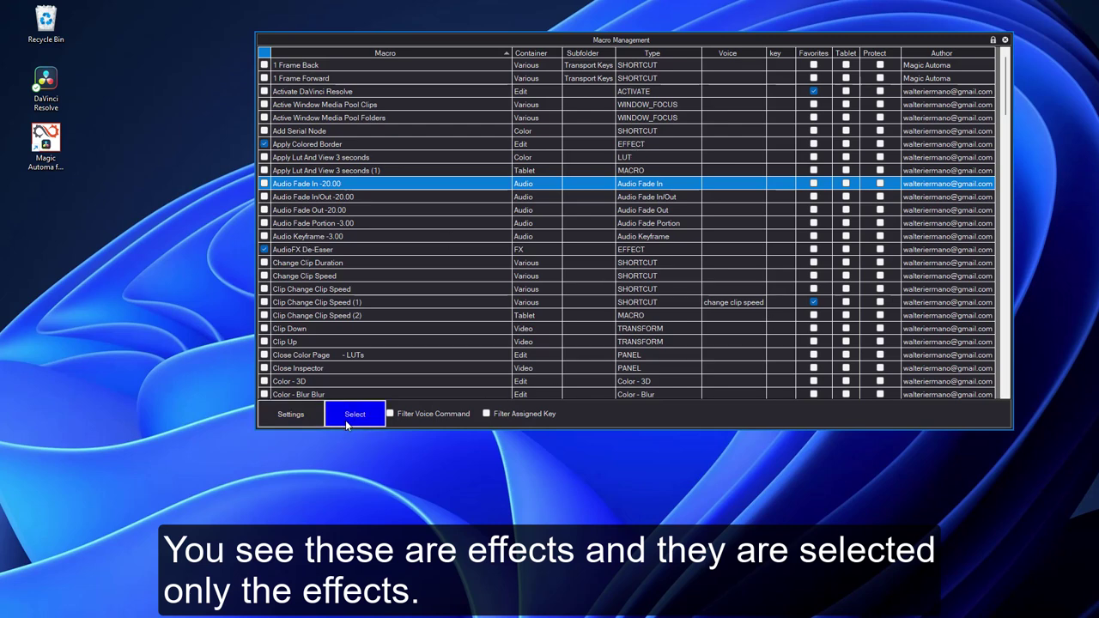
pyautogui.click(1005, 40)
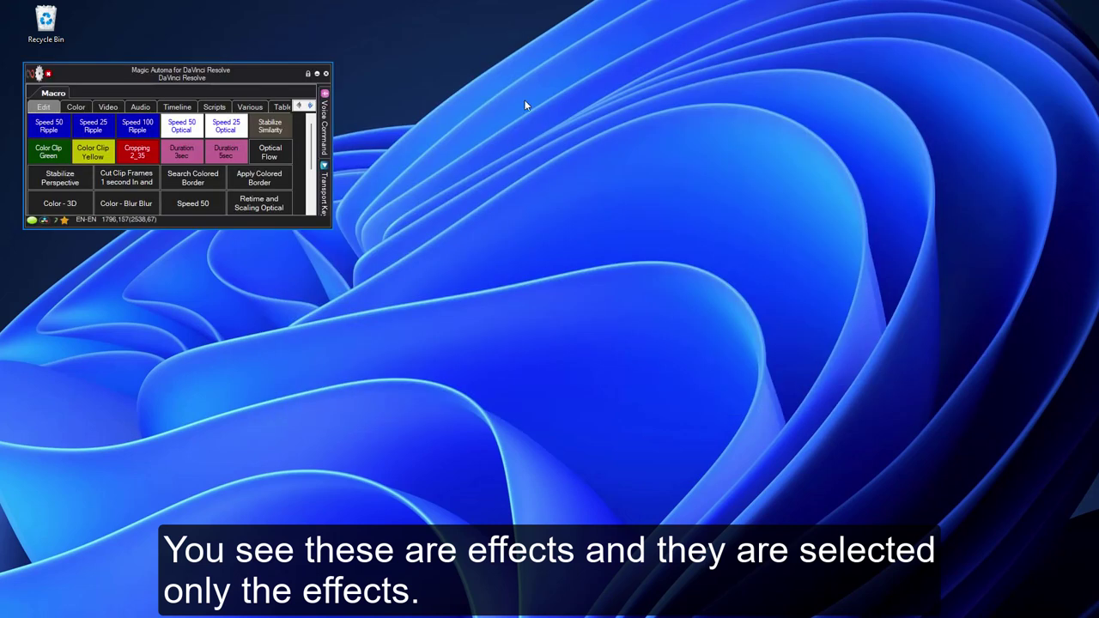
# Look through the Macro Settings entries, including the macro creation options and Lists
pyautogui.click(39, 73)
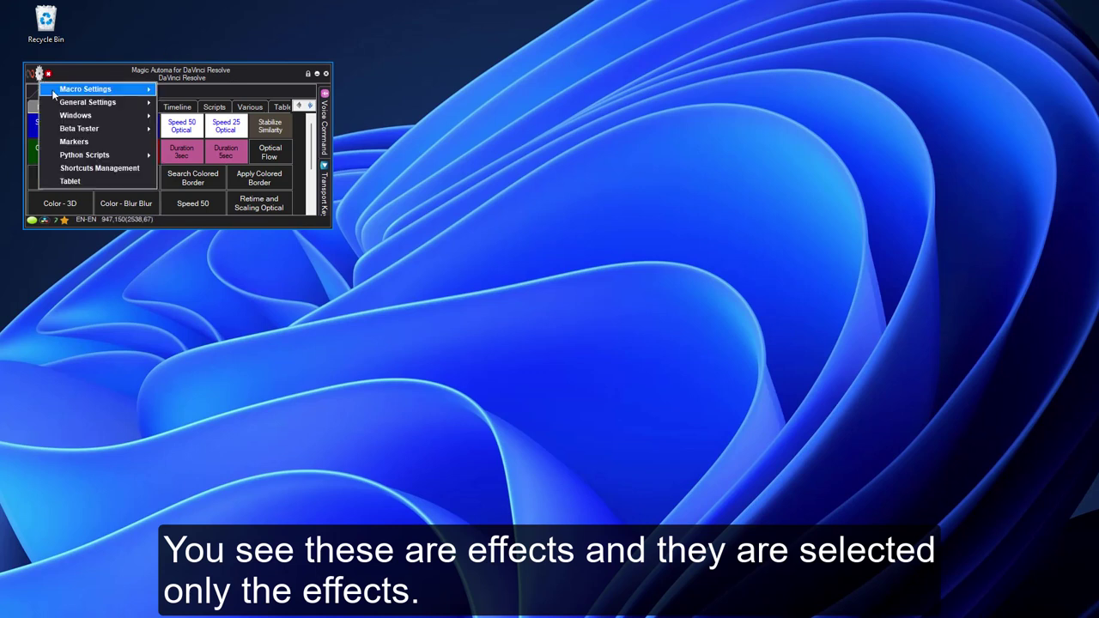
pyautogui.moveTo(53, 91)
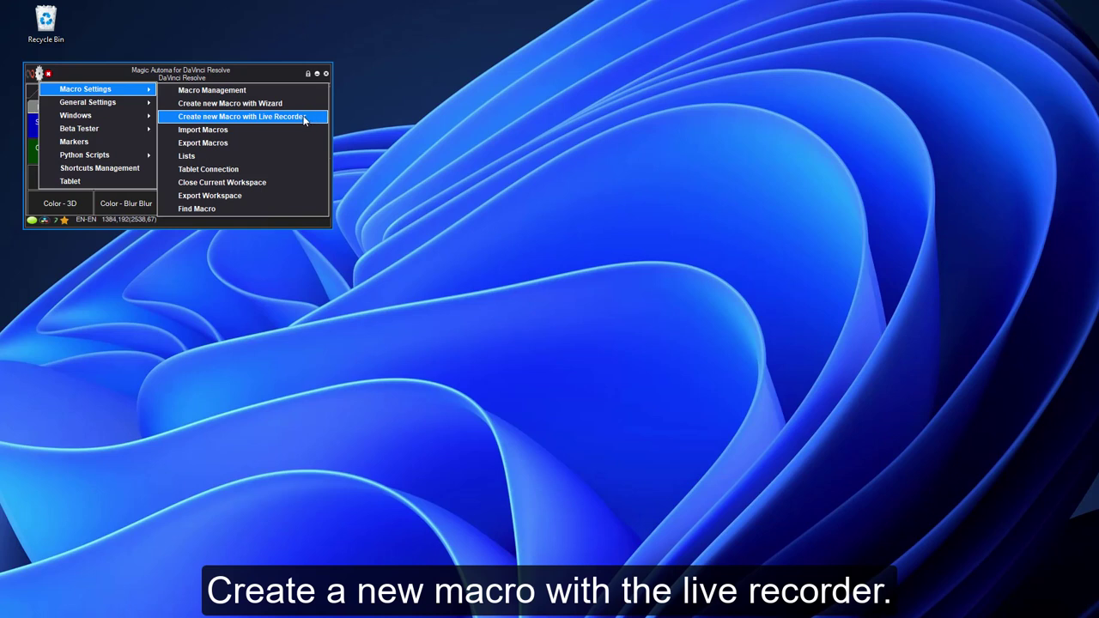
pyautogui.click(217, 156)
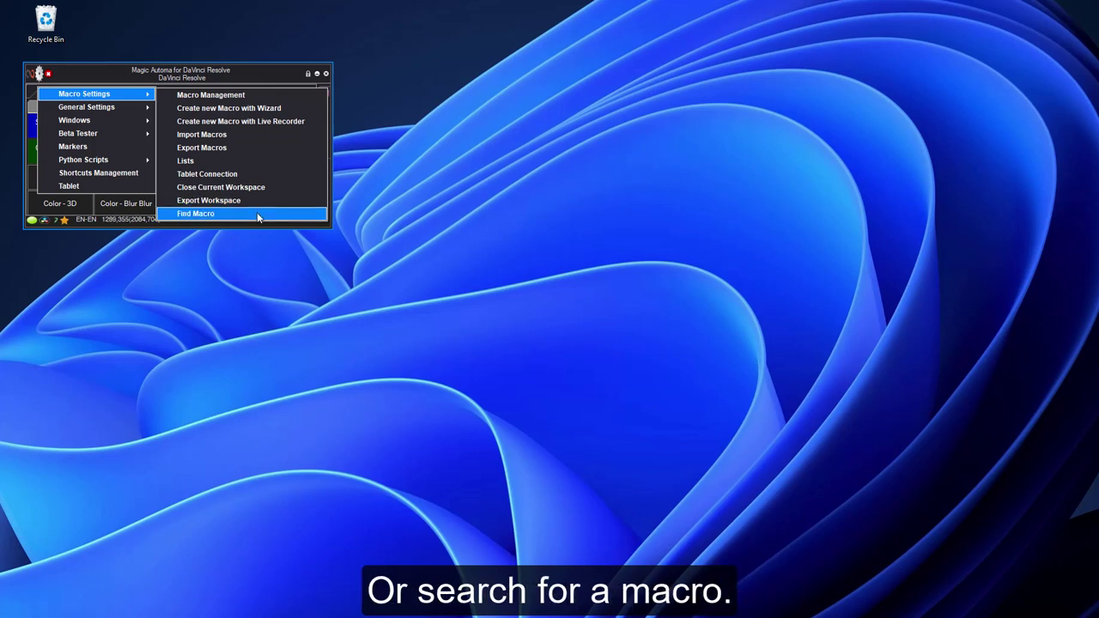
# View the macro styles and the editing options of the Purple style in Macro Style Management, and close it
pyautogui.moveTo(128, 113)
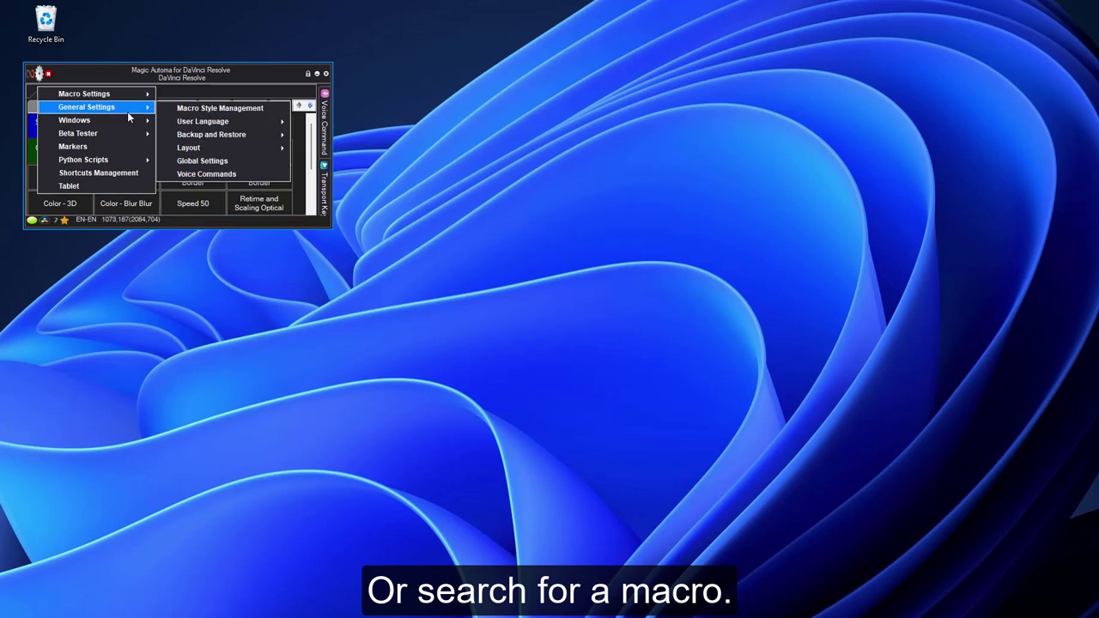
pyautogui.click(182, 109)
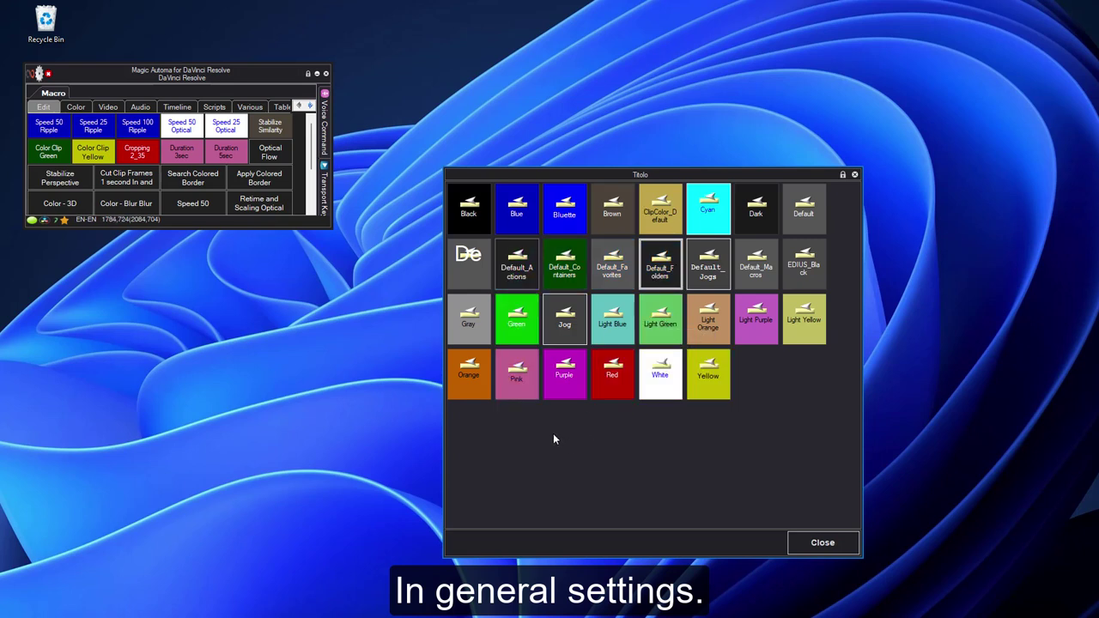
pyautogui.rightClick(566, 396)
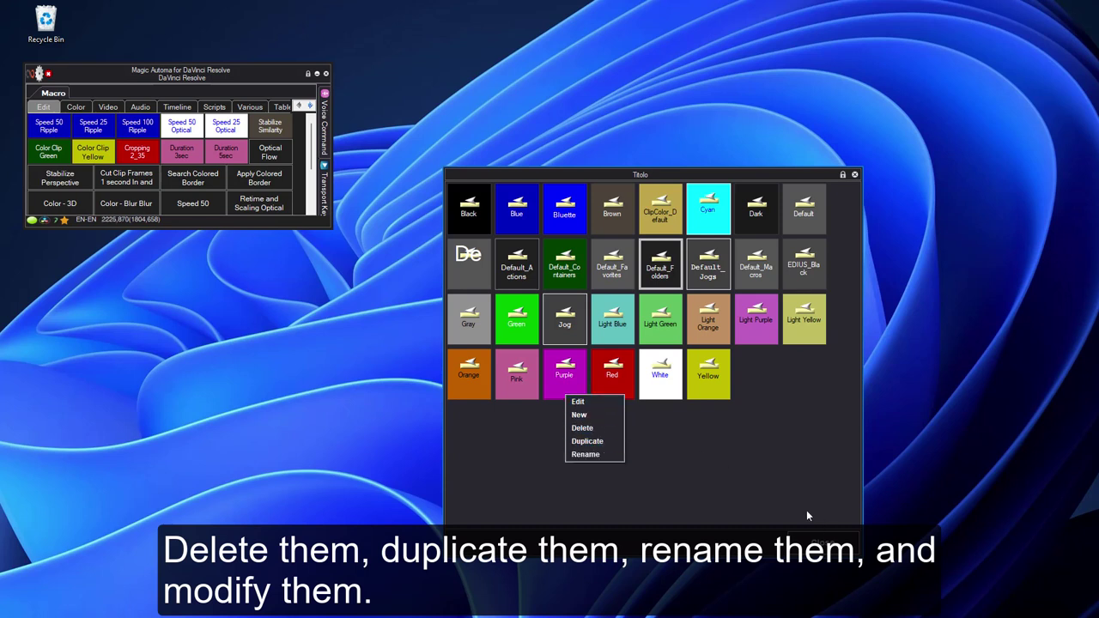
pyautogui.click(737, 480)
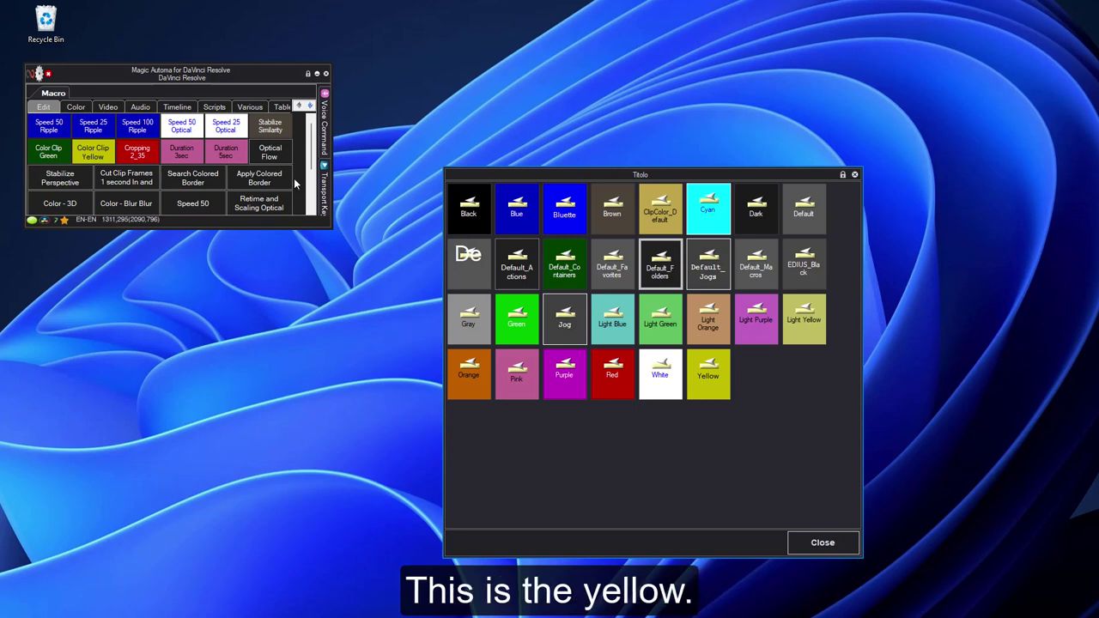
pyautogui.click(823, 542)
# Look over the Backup and Restore and Layout options in the general settings
pyautogui.click(38, 74)
pyautogui.moveTo(205, 132)
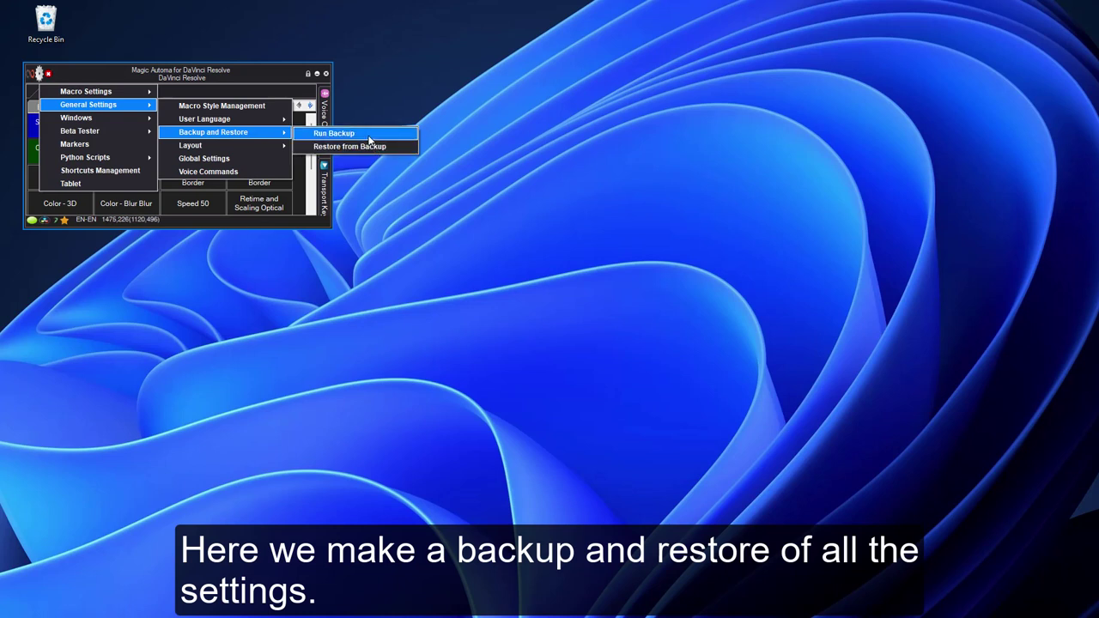
pyautogui.moveTo(260, 148)
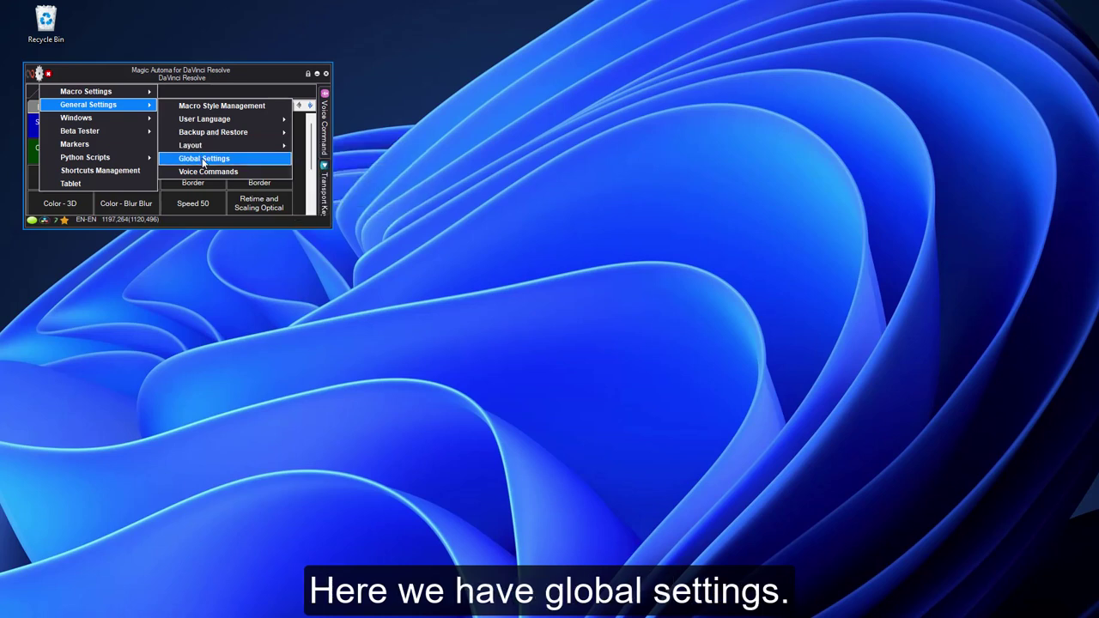
# Open Global Settings and review the Containers, DaVinci Resolve, Global Settings and Panels pages
pyautogui.click(204, 160)
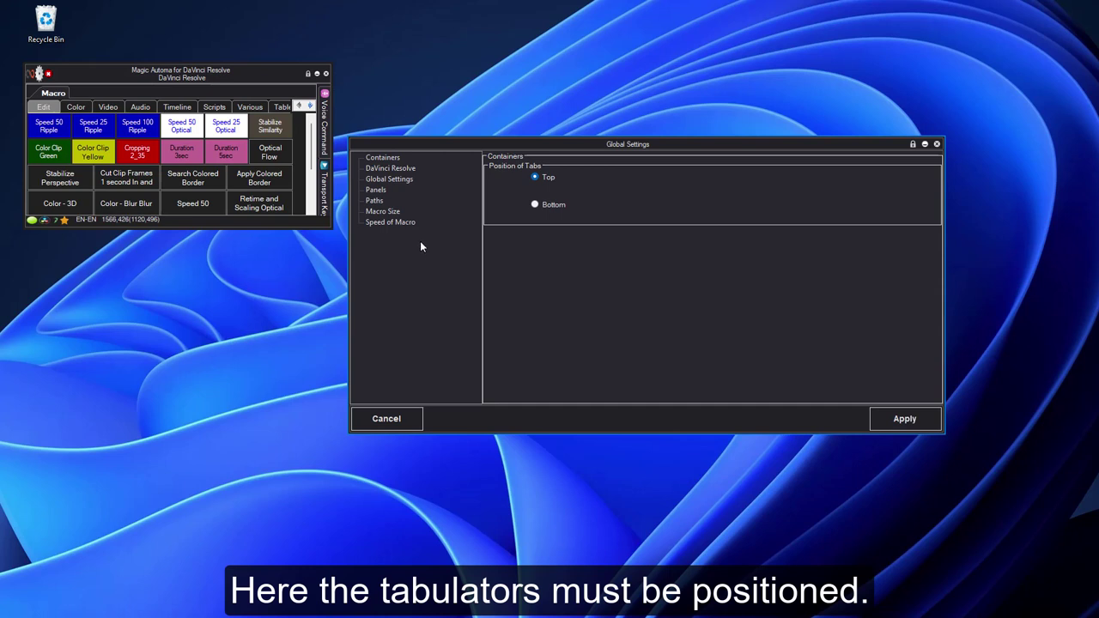
pyautogui.click(391, 159)
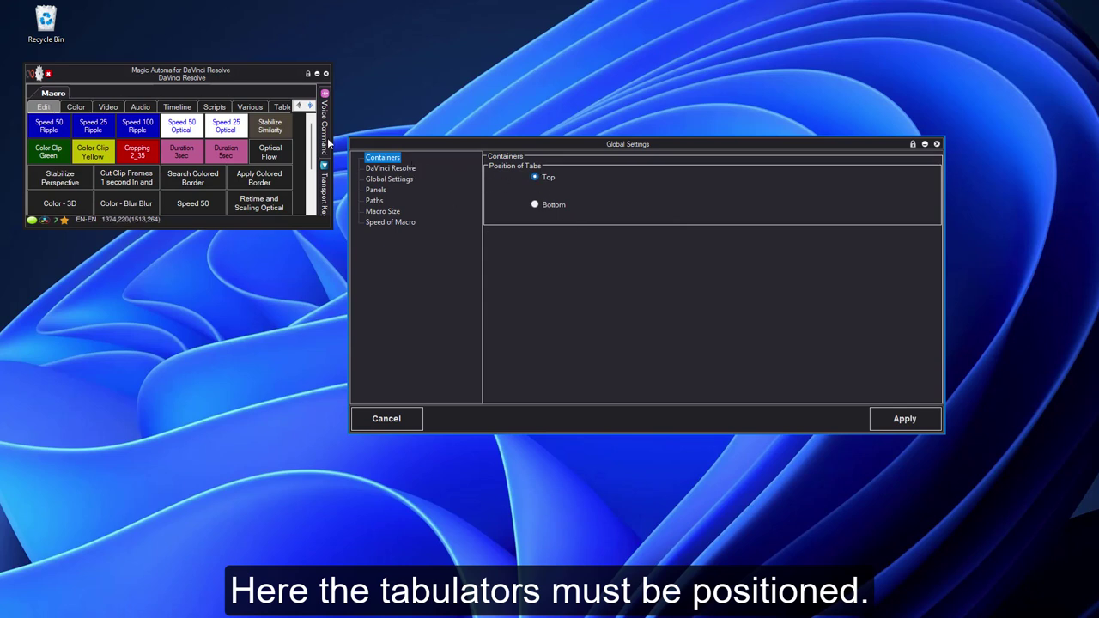
pyautogui.click(391, 179)
pyautogui.click(393, 169)
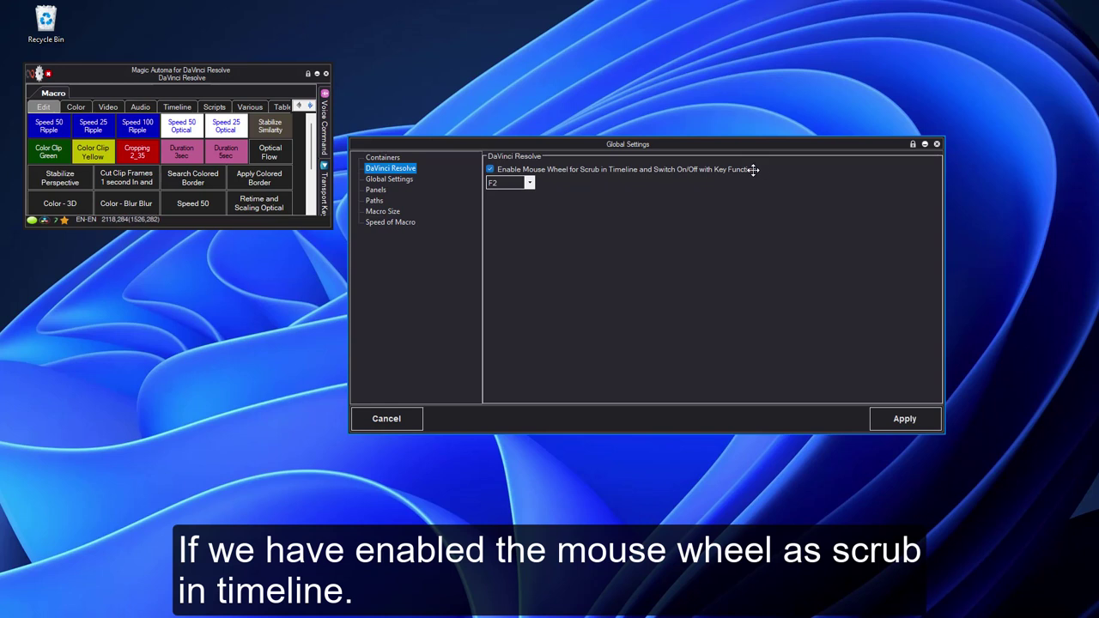
pyautogui.click(396, 180)
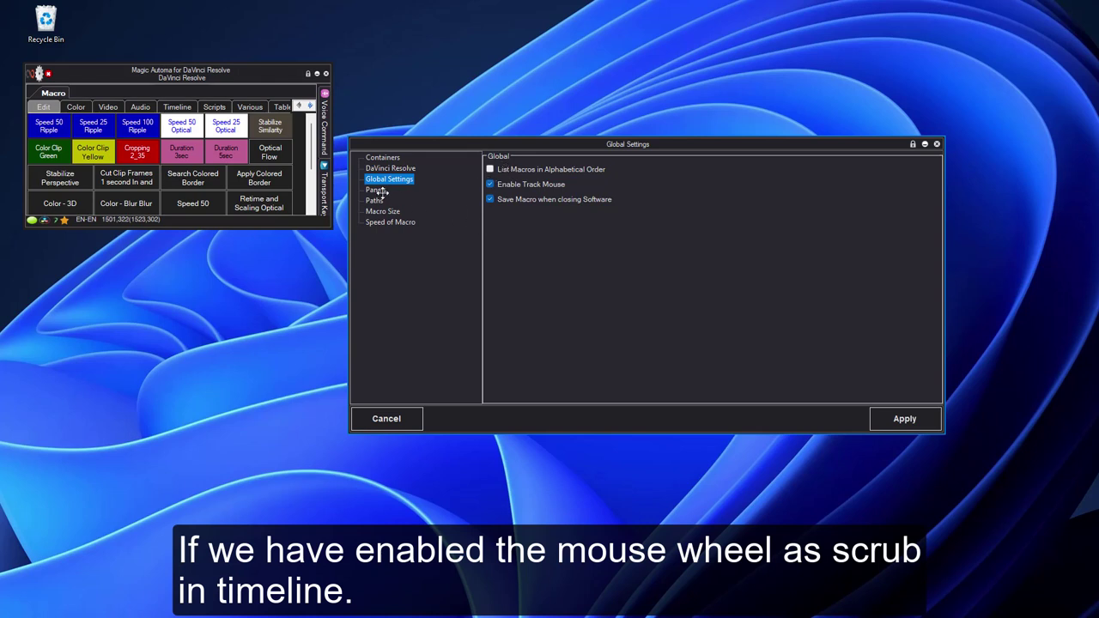
pyautogui.click(377, 190)
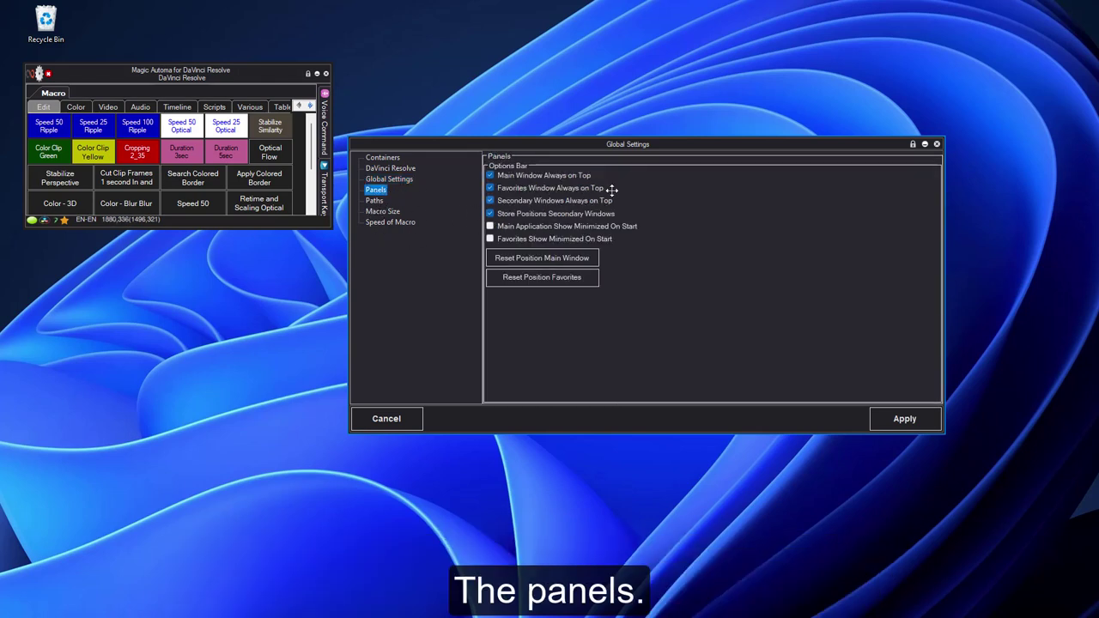
pyautogui.click(490, 239)
# Review the Paths, Macro Size and Speed of Macro pages and cancel Global Settings without applying anything
pyautogui.click(375, 200)
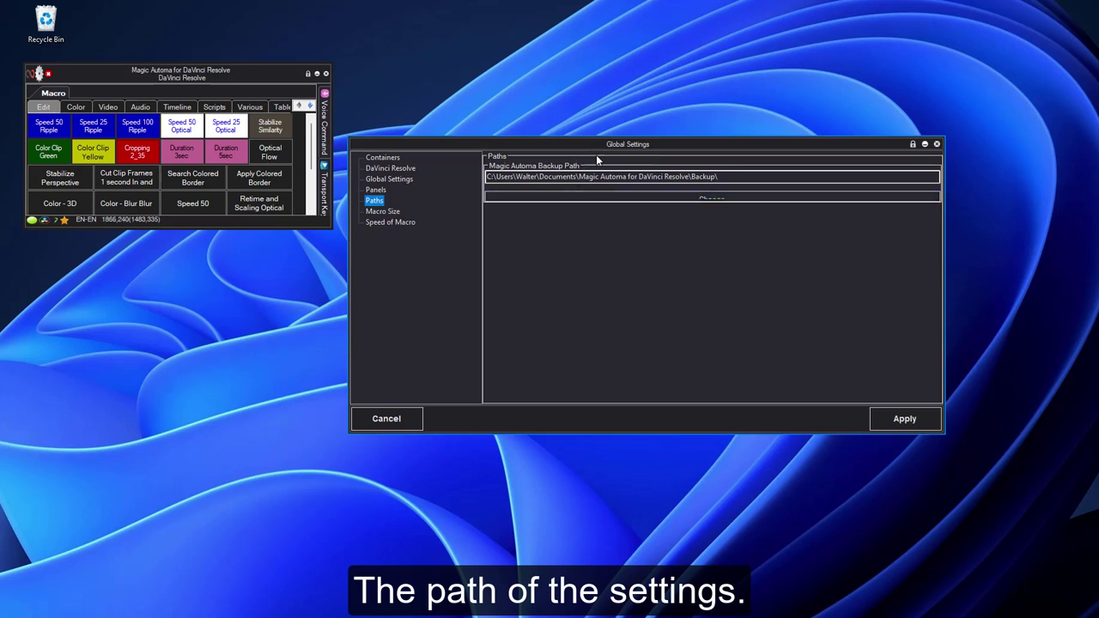
pyautogui.click(388, 213)
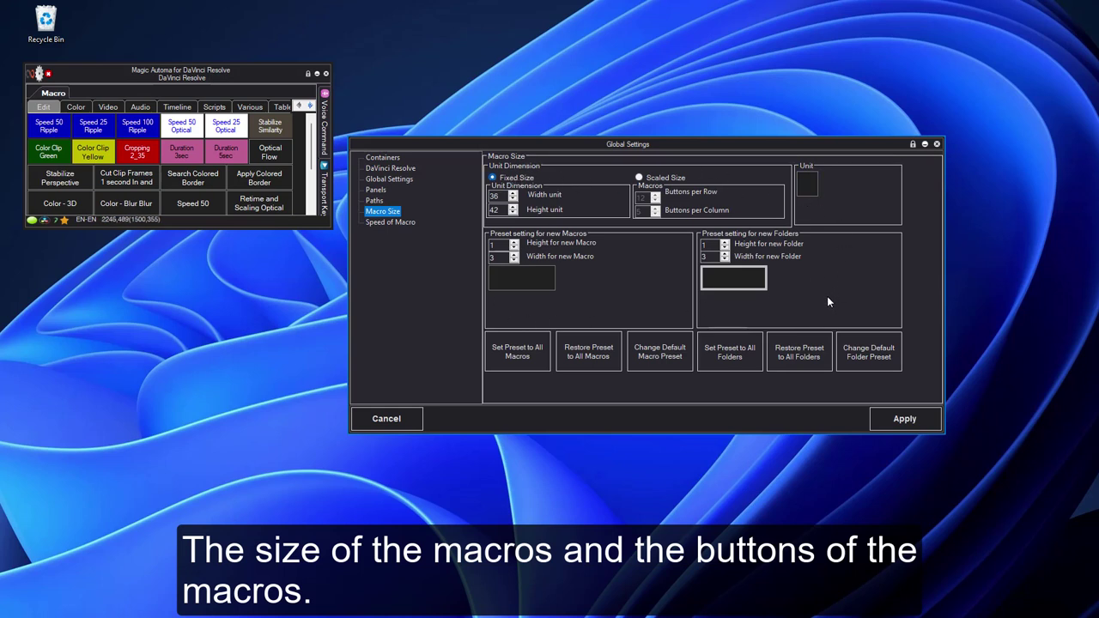
pyautogui.click(391, 222)
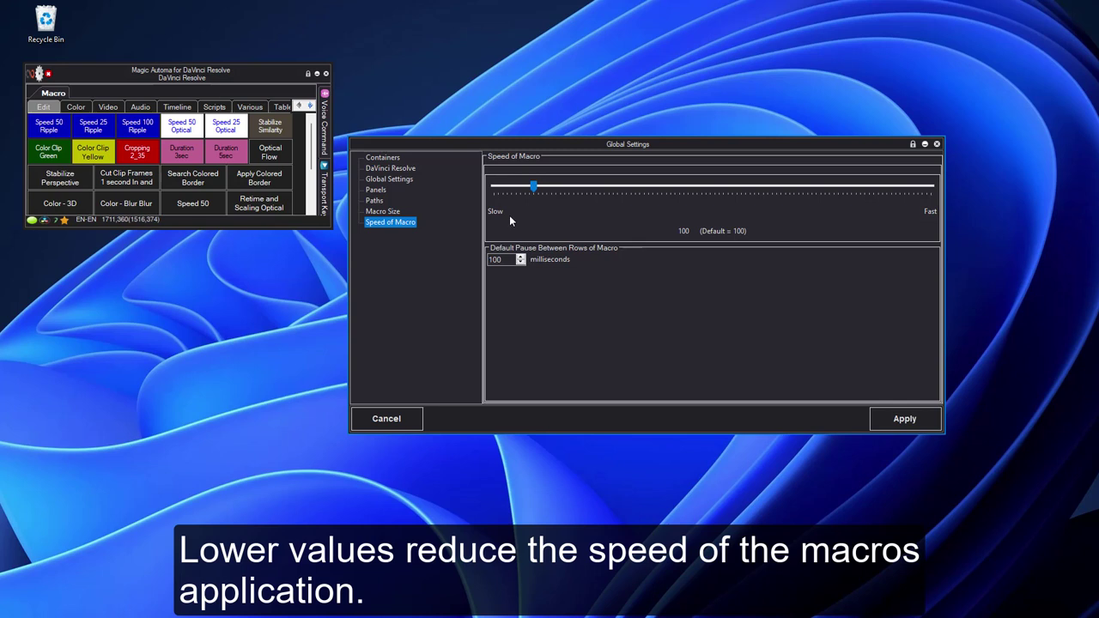
pyautogui.click(408, 418)
# Open the Voice Commands settings, review the startup, language and magic word options, and cancel without saving
pyautogui.click(39, 74)
pyautogui.moveTo(99, 109)
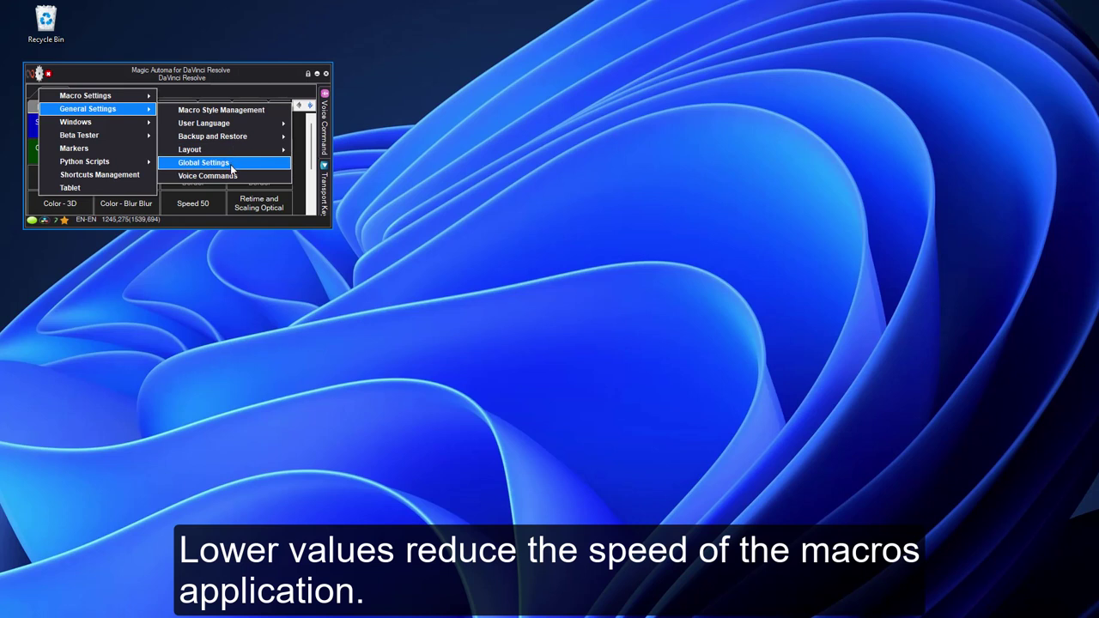
pyautogui.click(231, 175)
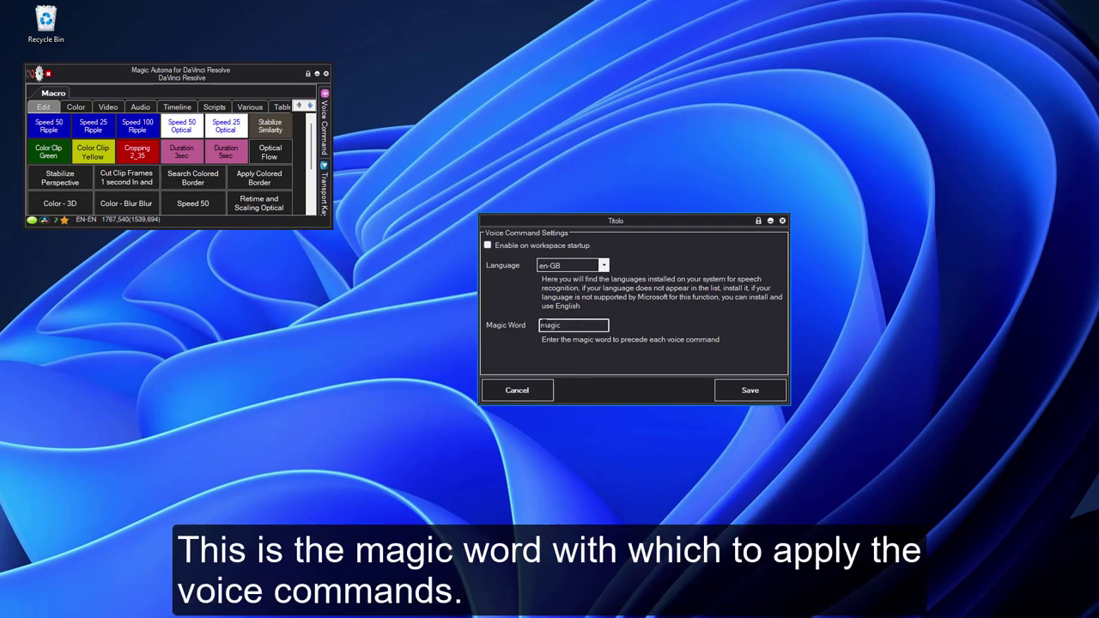
pyautogui.click(519, 390)
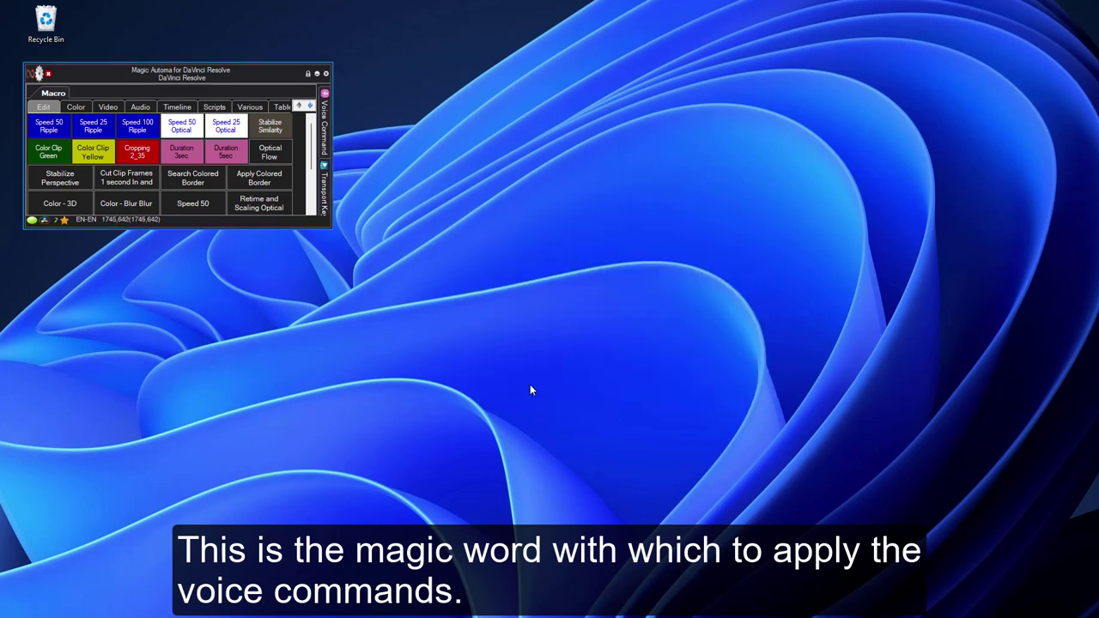
# Hide the Vocal window through the Windows options and turn it back on
pyautogui.click(38, 75)
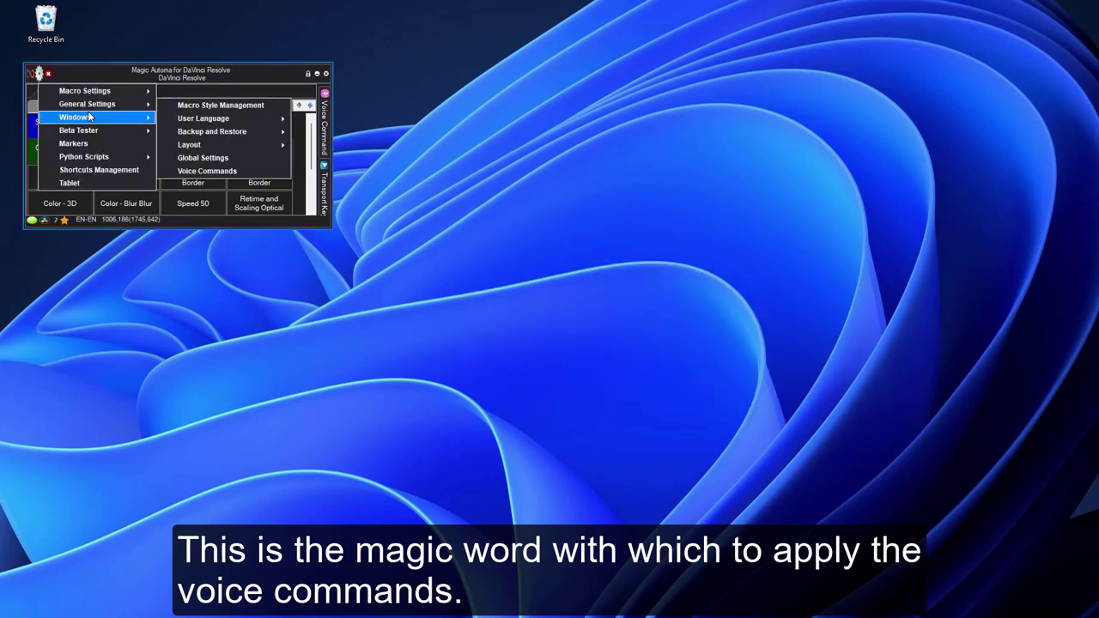
pyautogui.moveTo(90, 117)
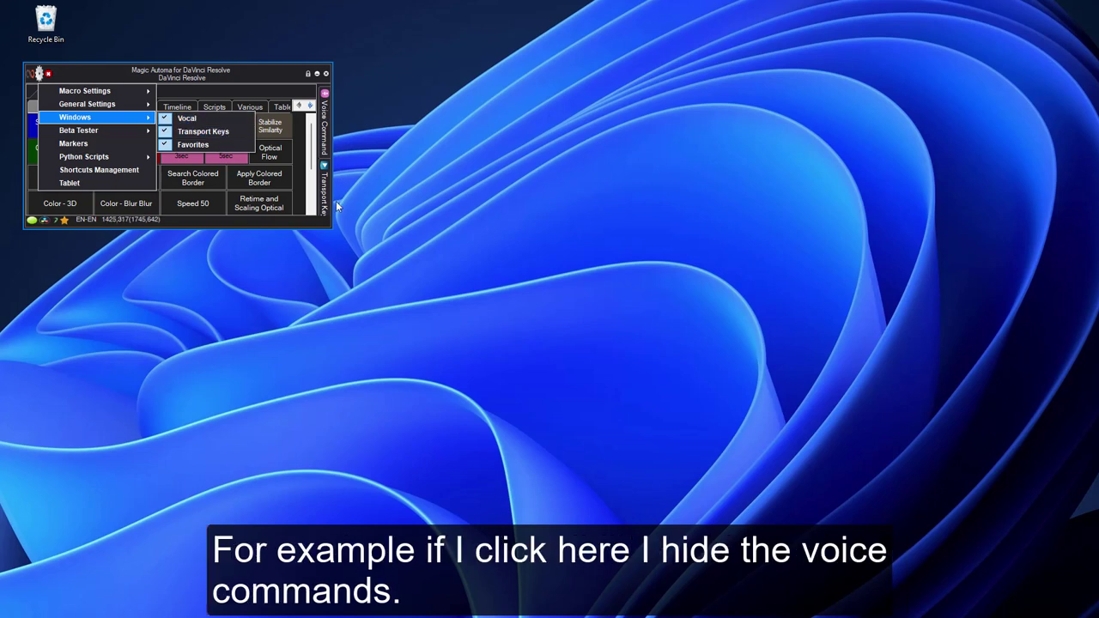
pyautogui.click(187, 117)
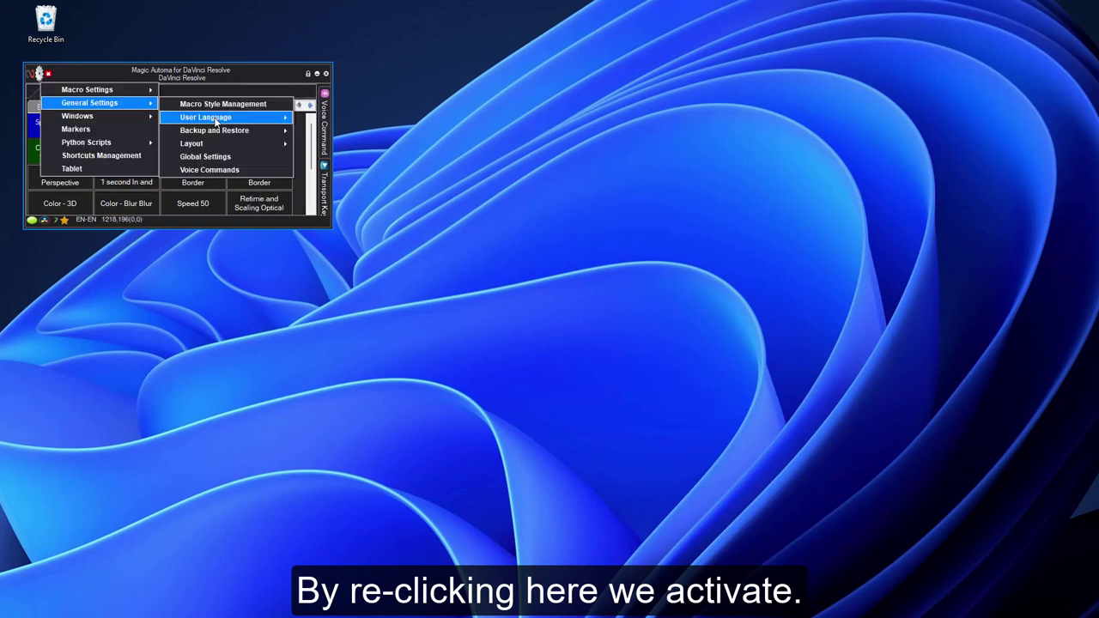
# View the available user languages and look over the Markers editor with its import and export functions
pyautogui.moveTo(215, 119)
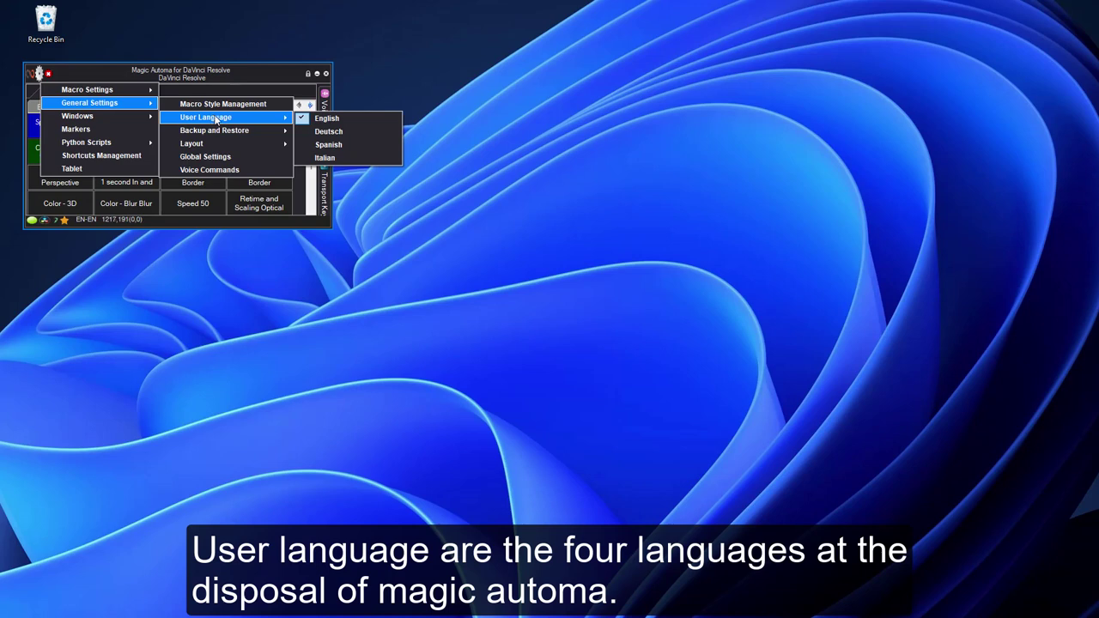
pyautogui.click(127, 130)
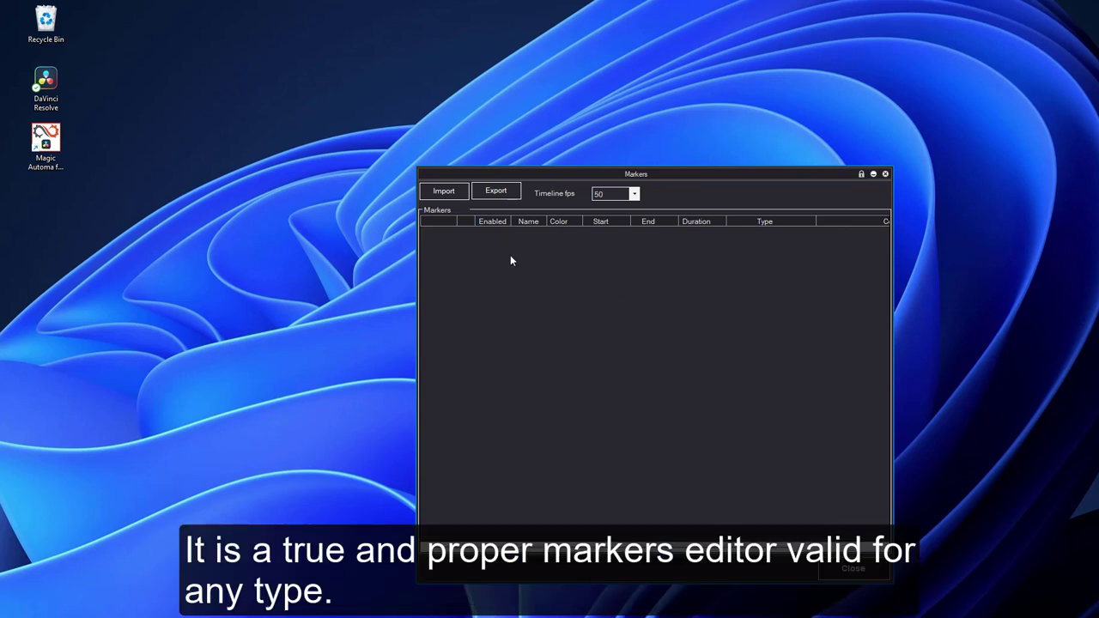
pyautogui.click(452, 196)
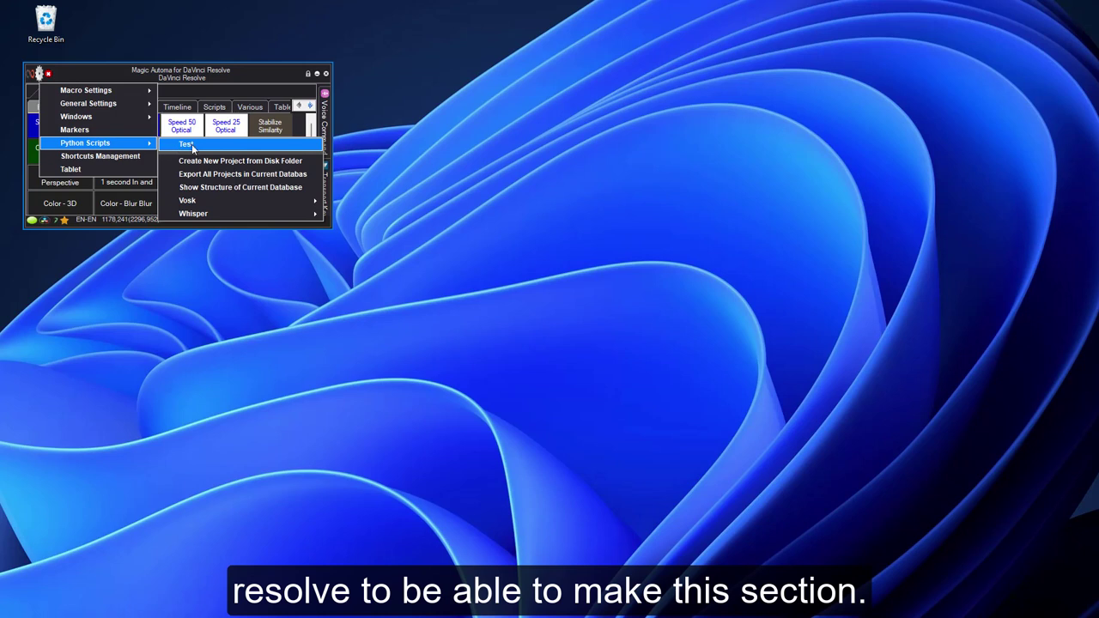
# Open Shortcuts Management, enlarge the Shortcuts List window to examine the default and customized keys, and close it
pyautogui.click(116, 157)
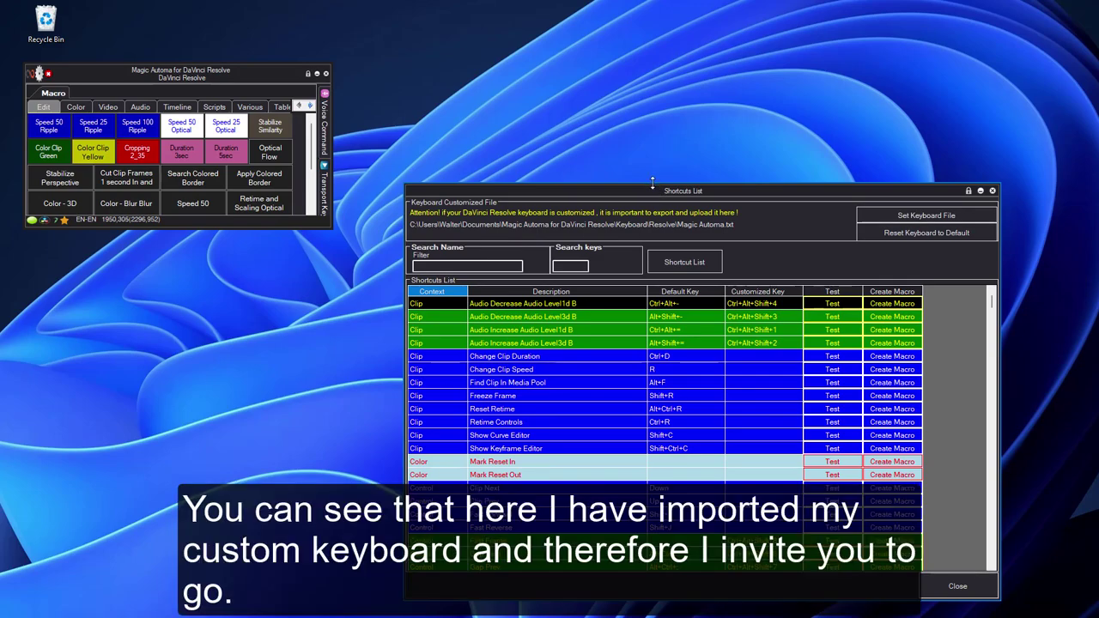
pyautogui.moveTo(652, 183); pyautogui.dragTo(628, 7)
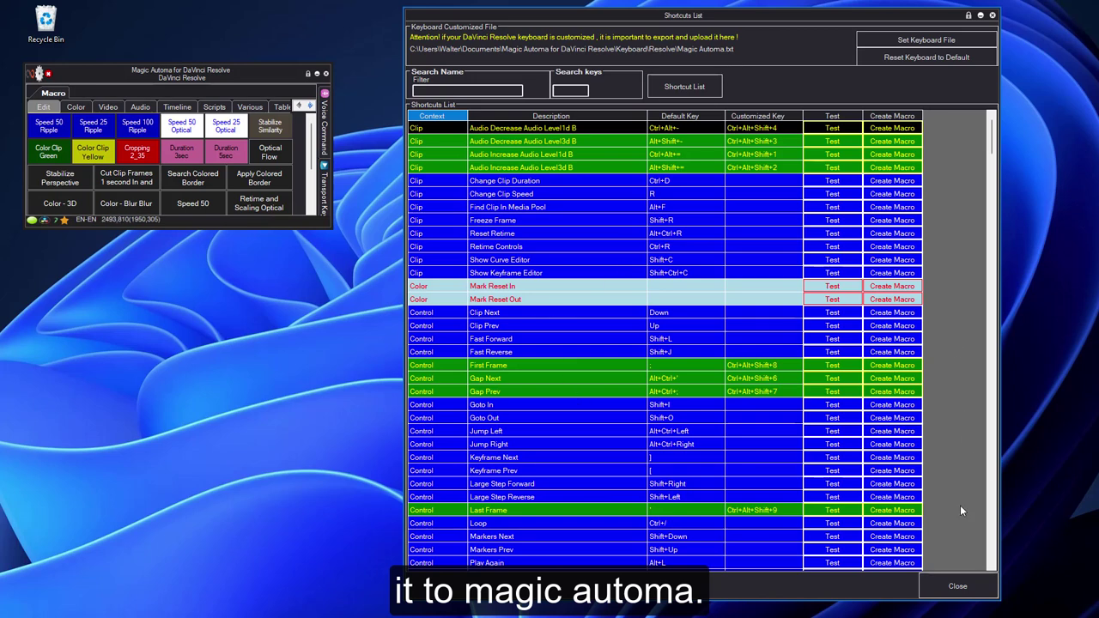
pyautogui.click(958, 587)
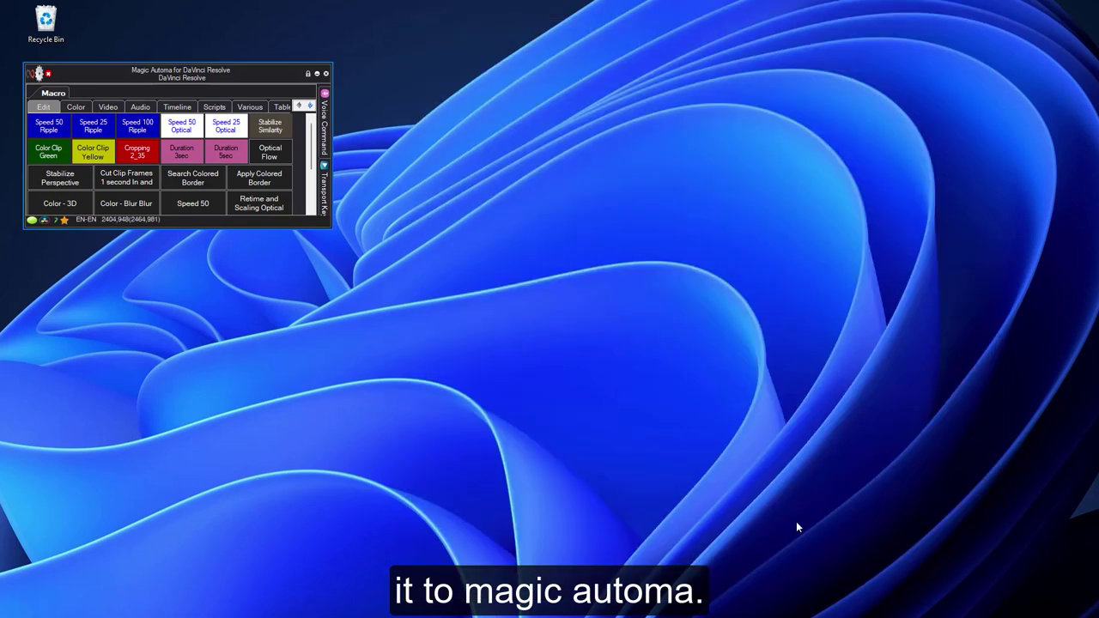
# Open the Tablet settings and allow Magic Automa through Windows Defender Firewall on both private and public networks
pyautogui.click(38, 75)
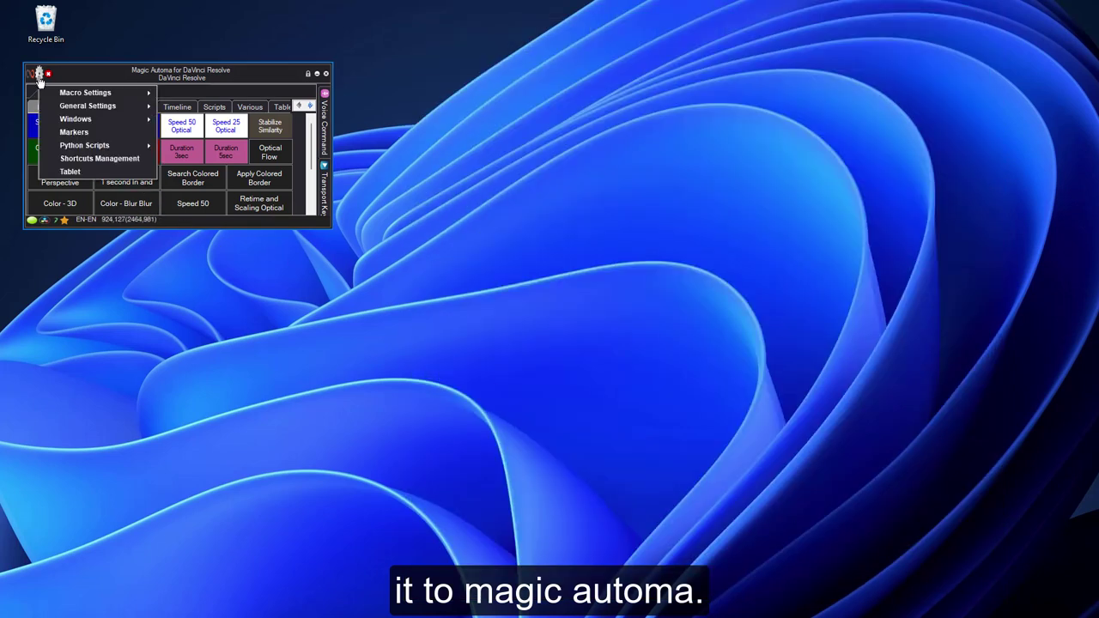
pyautogui.click(72, 173)
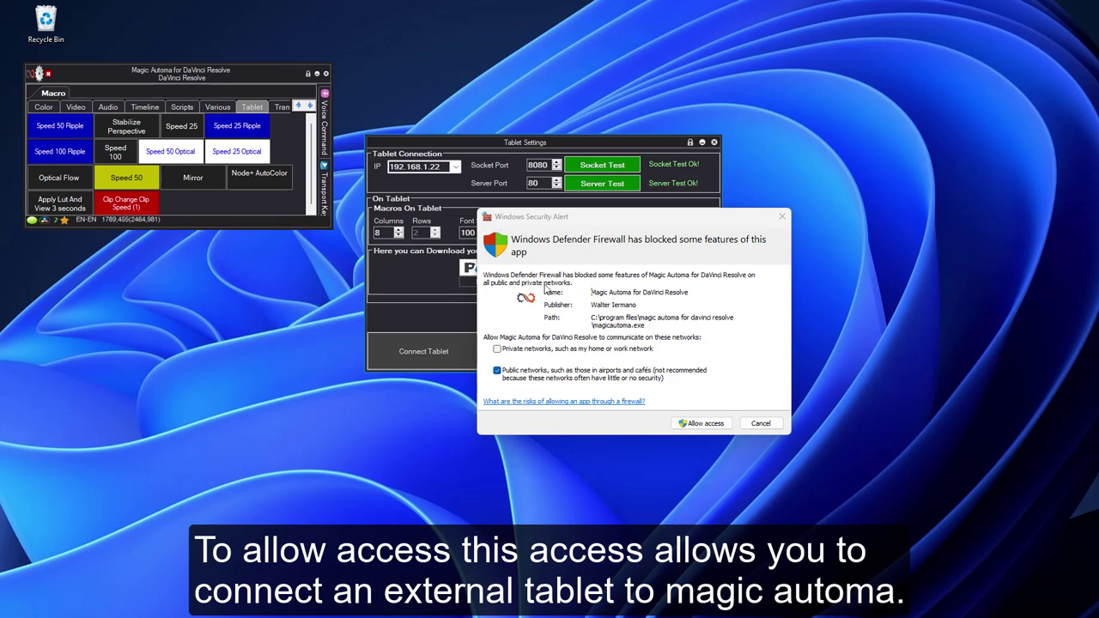
pyautogui.click(498, 352)
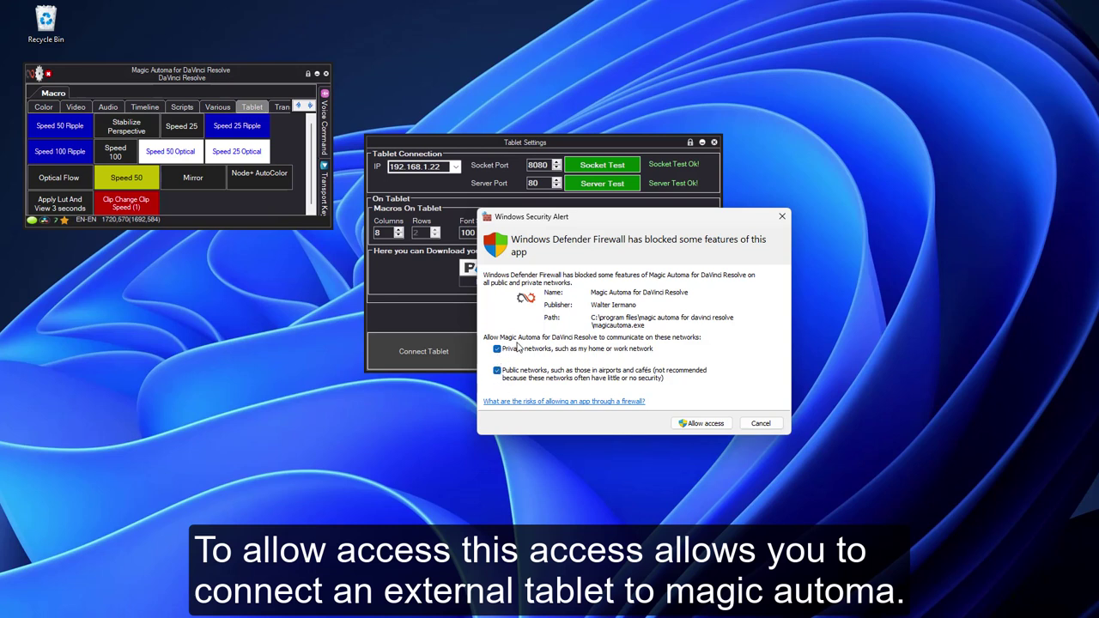
pyautogui.click(700, 424)
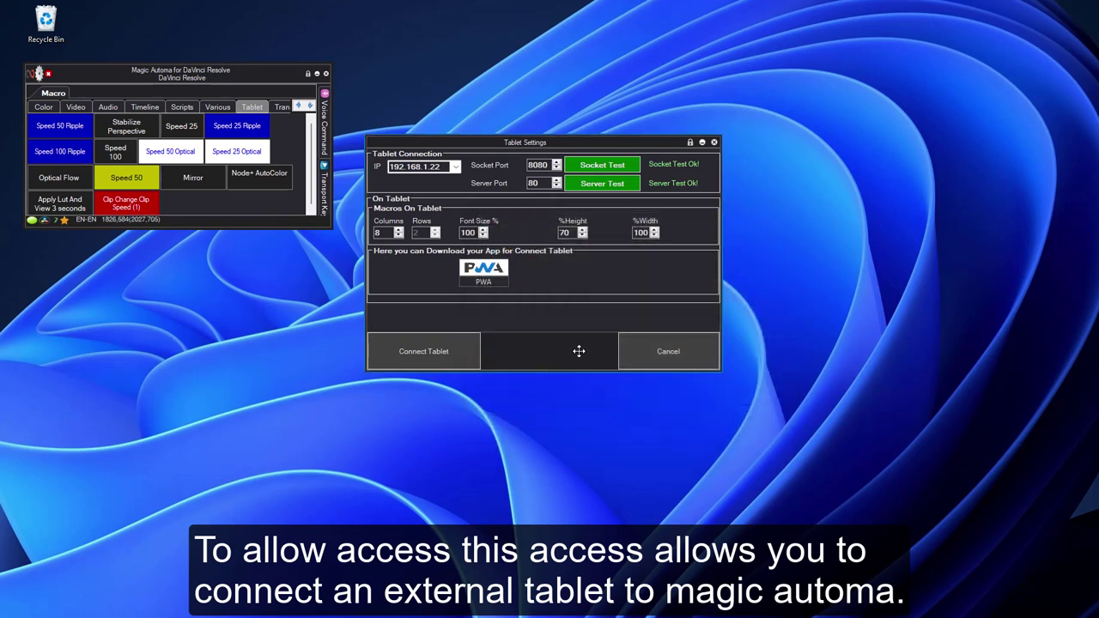
# Connect the tablet, dismiss the connection information, and disconnect the remote device again
pyautogui.click(455, 359)
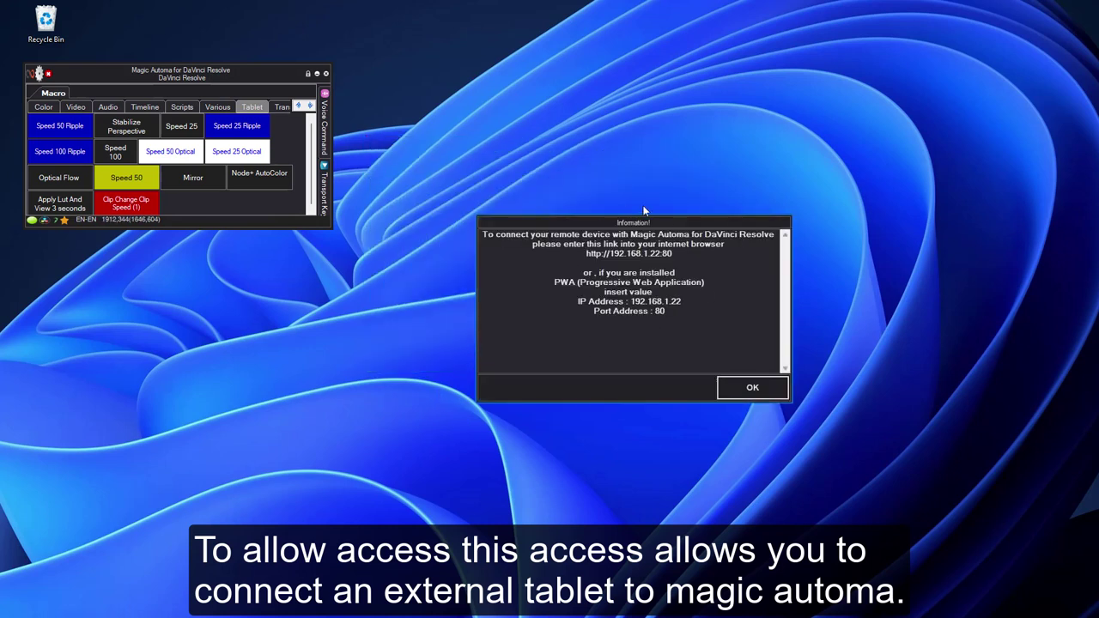
pyautogui.click(743, 388)
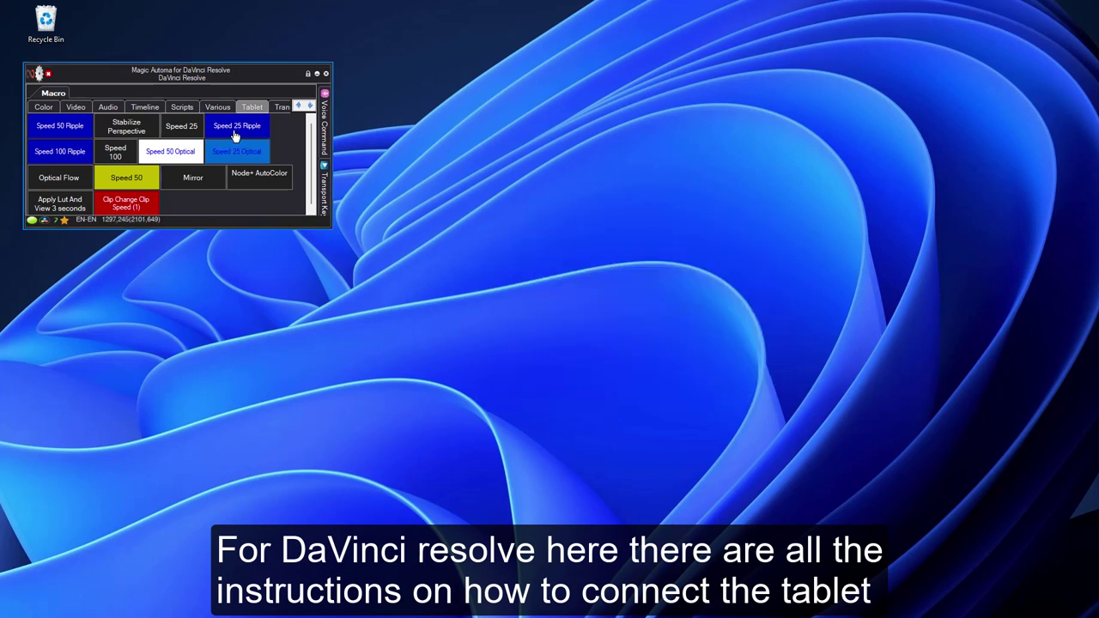
pyautogui.click(39, 73)
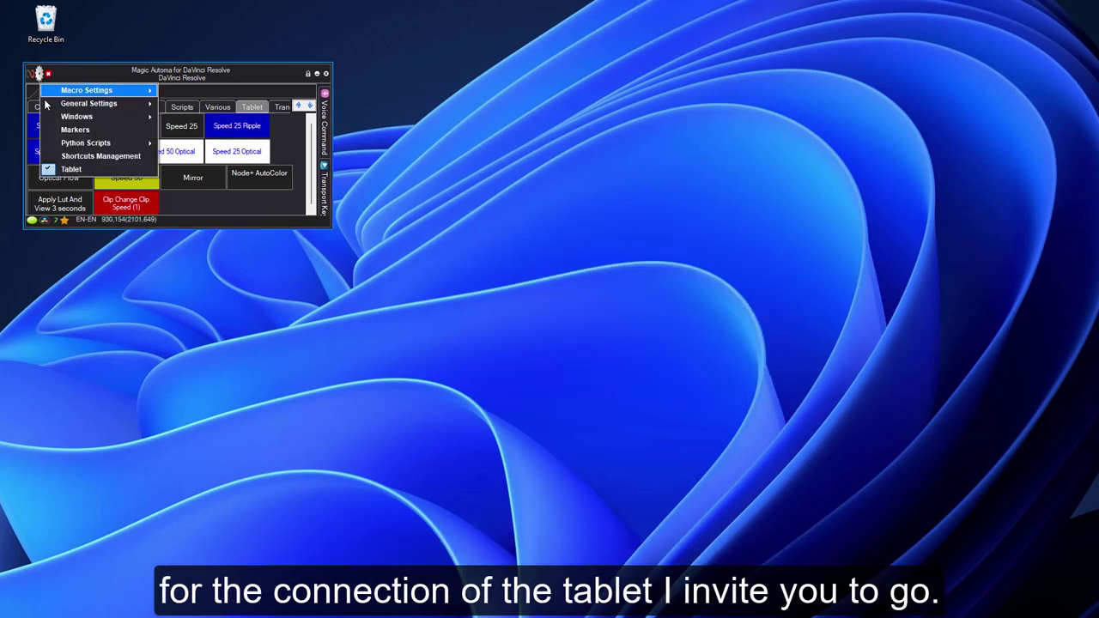
pyautogui.click(86, 172)
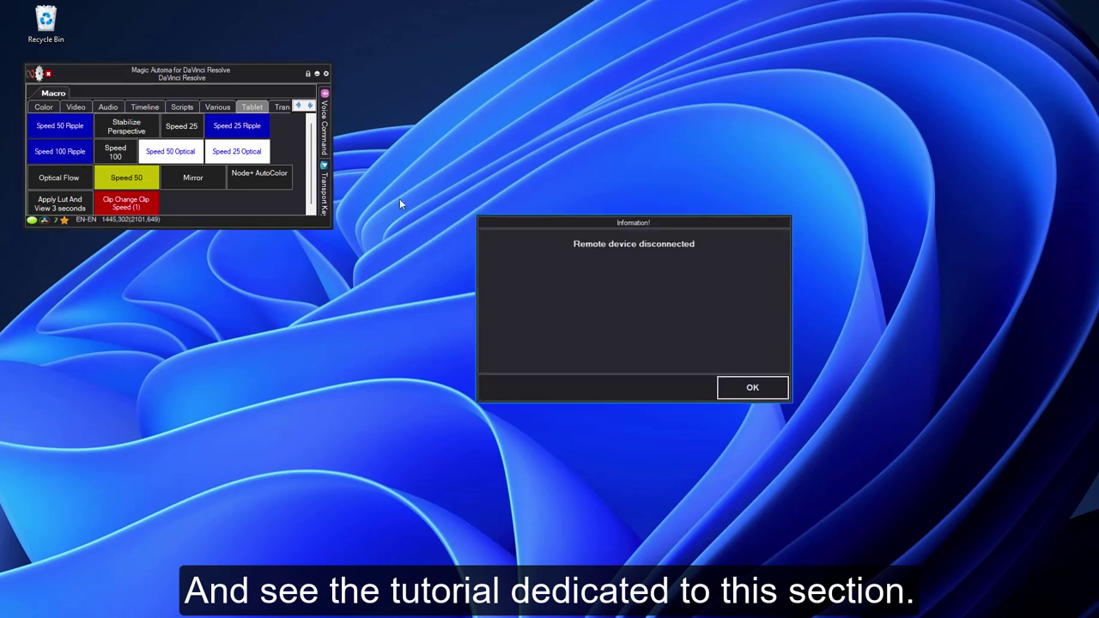
pyautogui.click(39, 74)
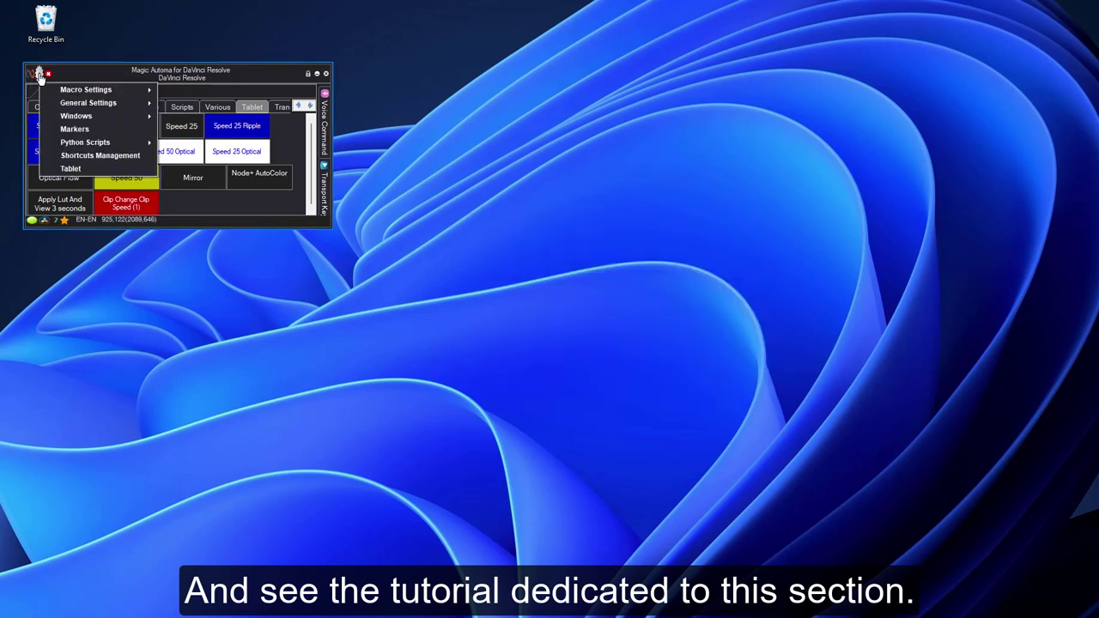
pyautogui.click(75, 77)
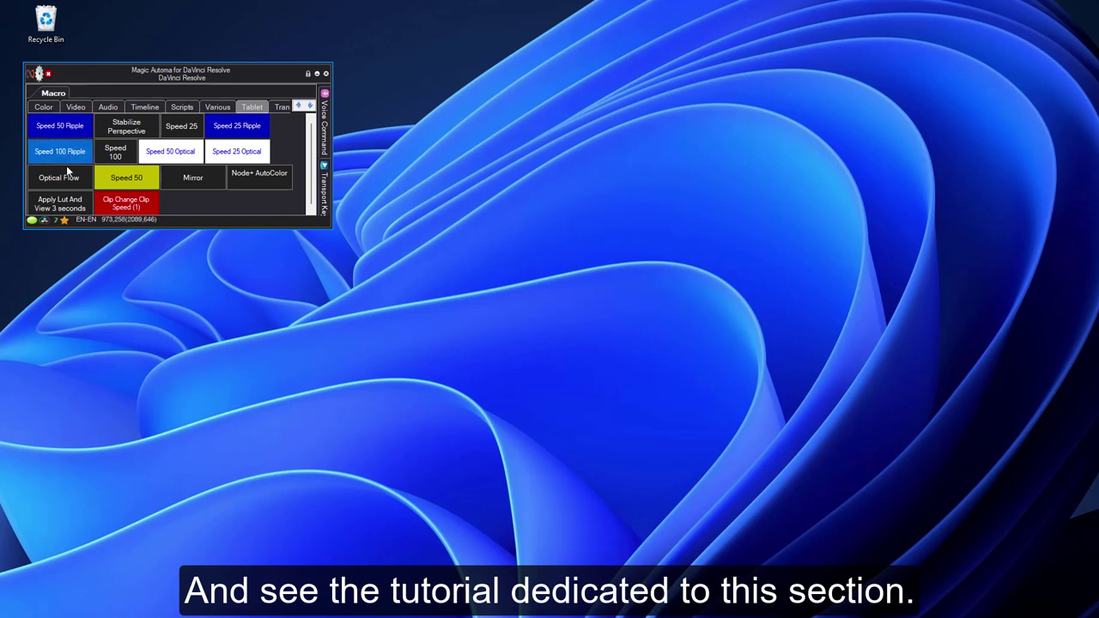
# Open the Cycle window, look over its macro list, repetition and pause options, and close it
pyautogui.click(55, 223)
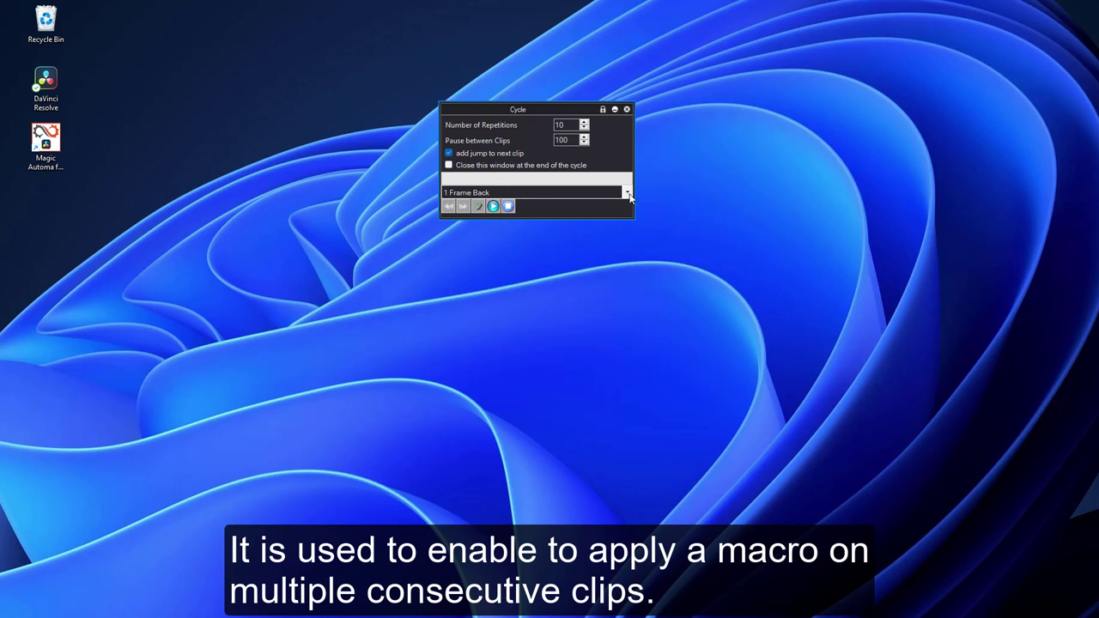
pyautogui.click(475, 195)
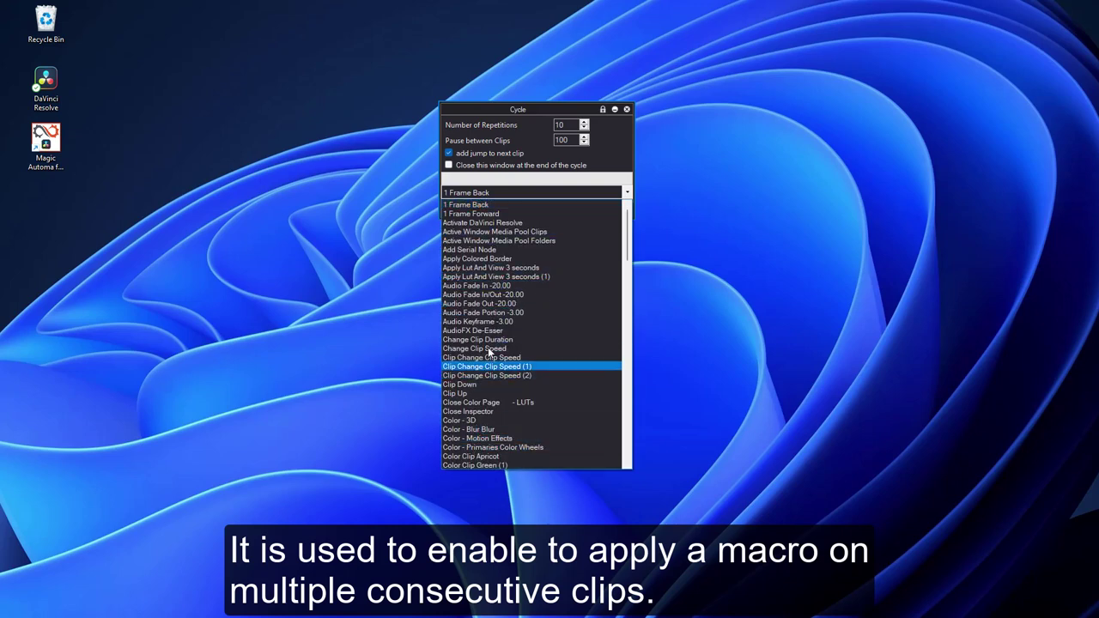
pyautogui.moveTo(630, 225)
pyautogui.mouseDown()
pyautogui.moveTo(620, 370)
pyautogui.moveTo(627, 219)
pyautogui.mouseUp()
pyautogui.click(621, 158)
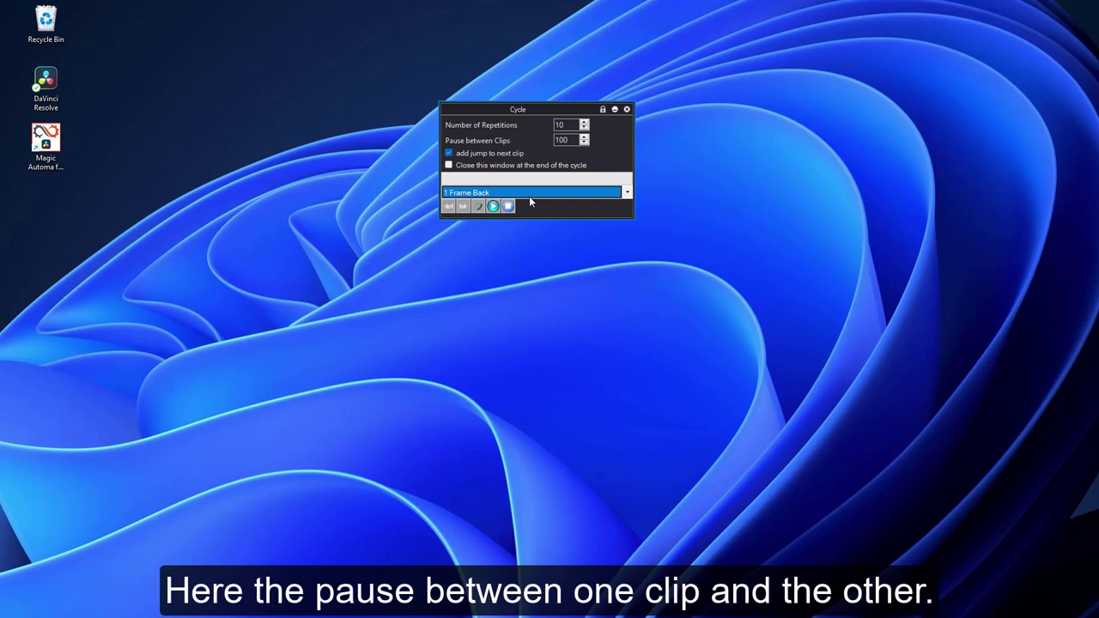
pyautogui.click(627, 110)
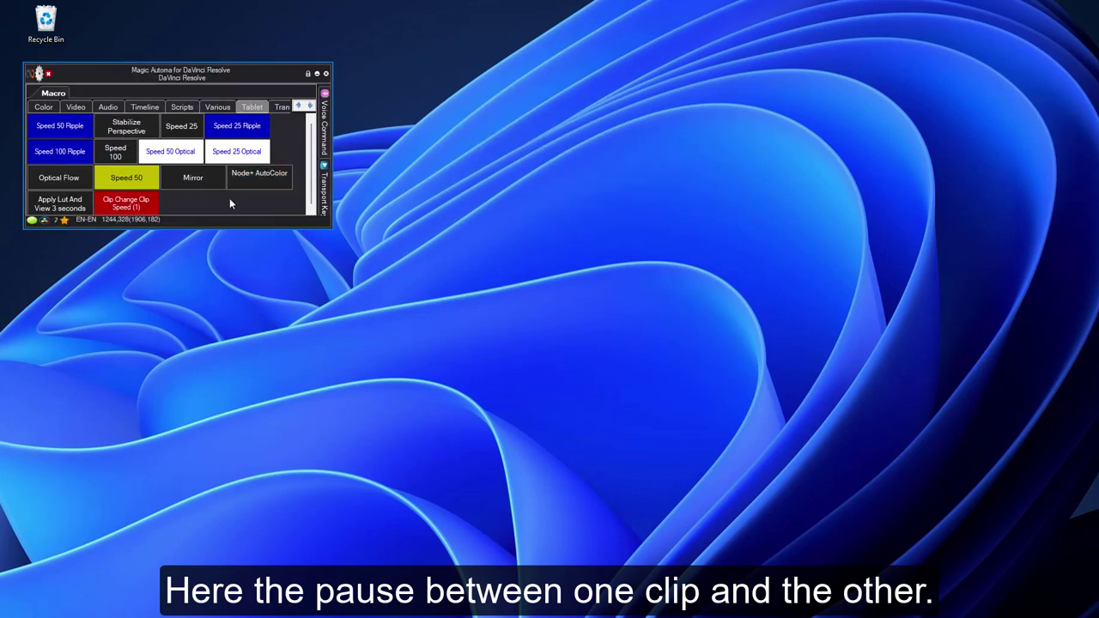